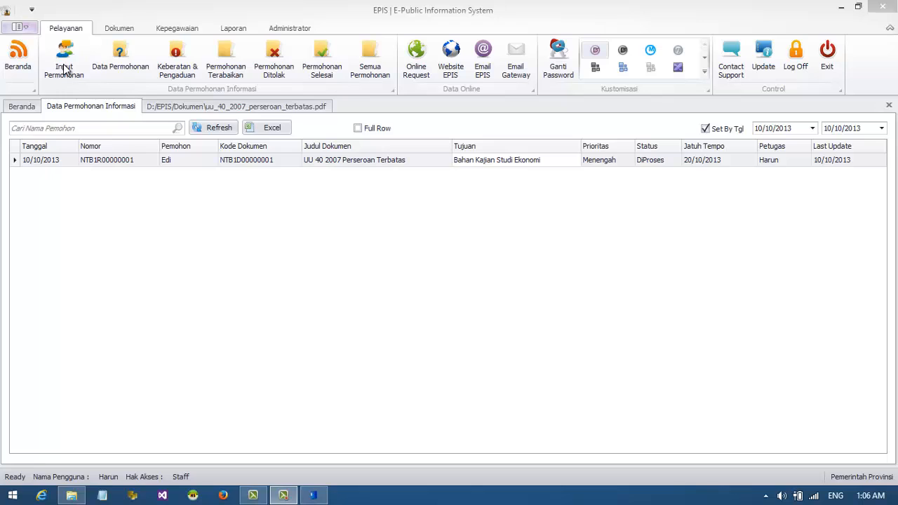
# Start a new information request and fill in the applicant's biodata from the existing applicant record.
pyautogui.click(274, 219)
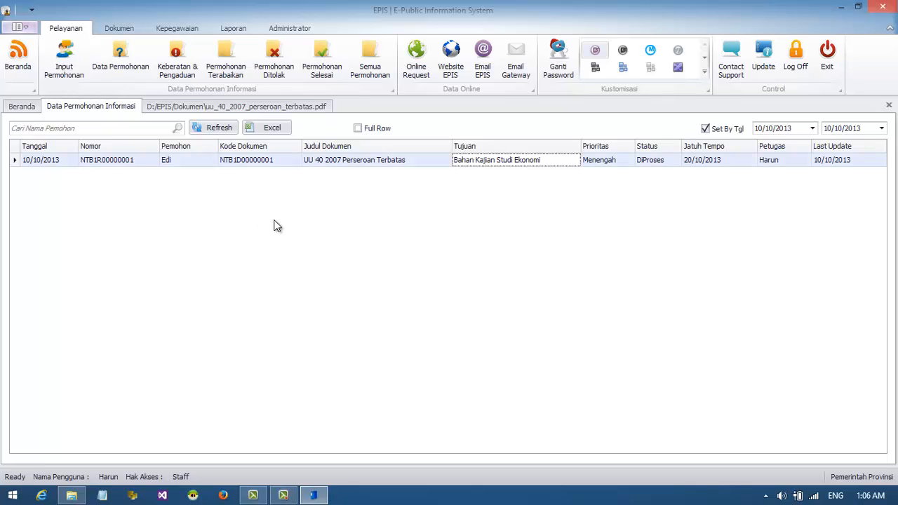
pyautogui.click(68, 70)
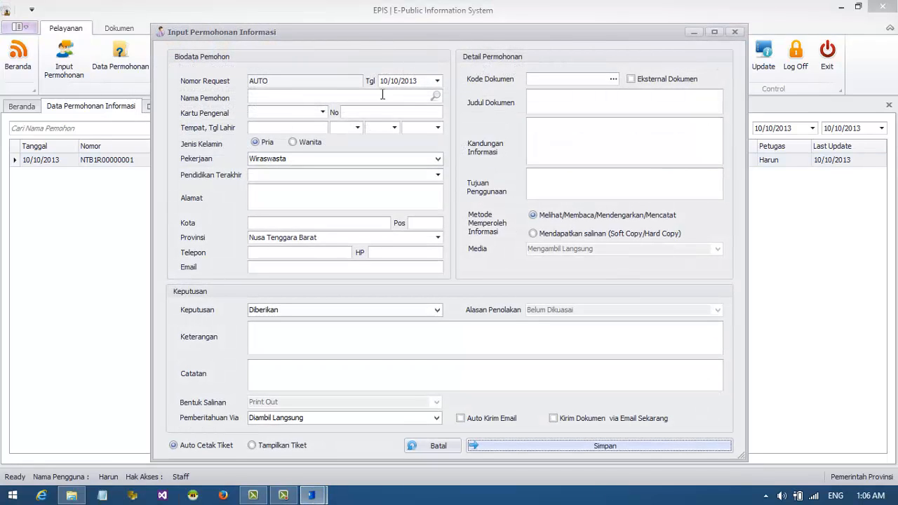
pyautogui.click(426, 98)
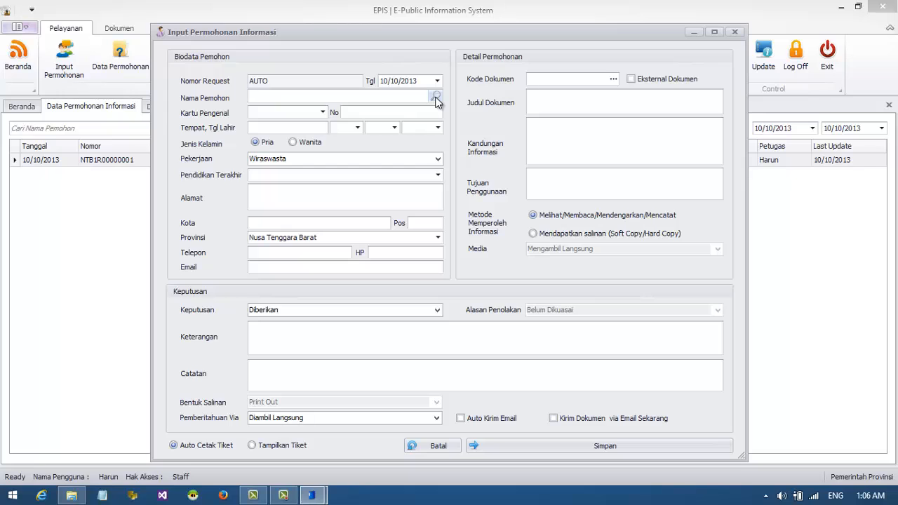
pyautogui.click(436, 98)
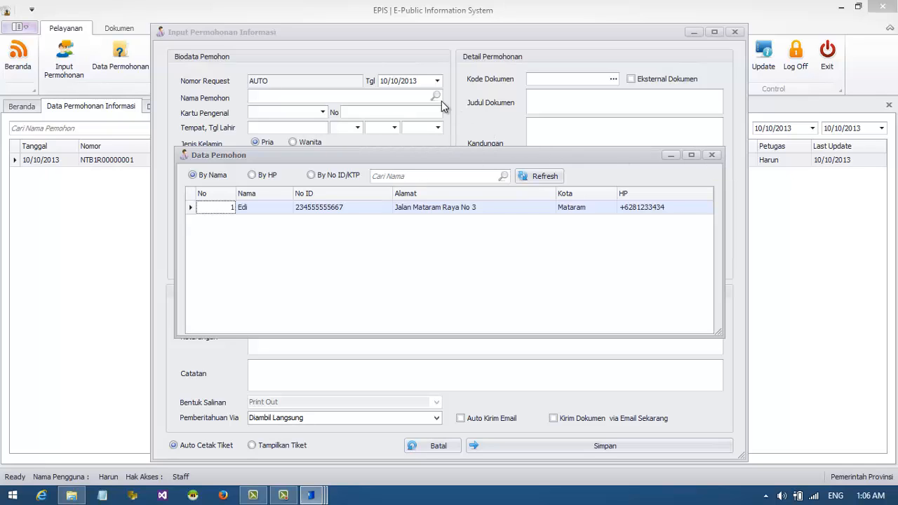
pyautogui.rightClick(341, 207)
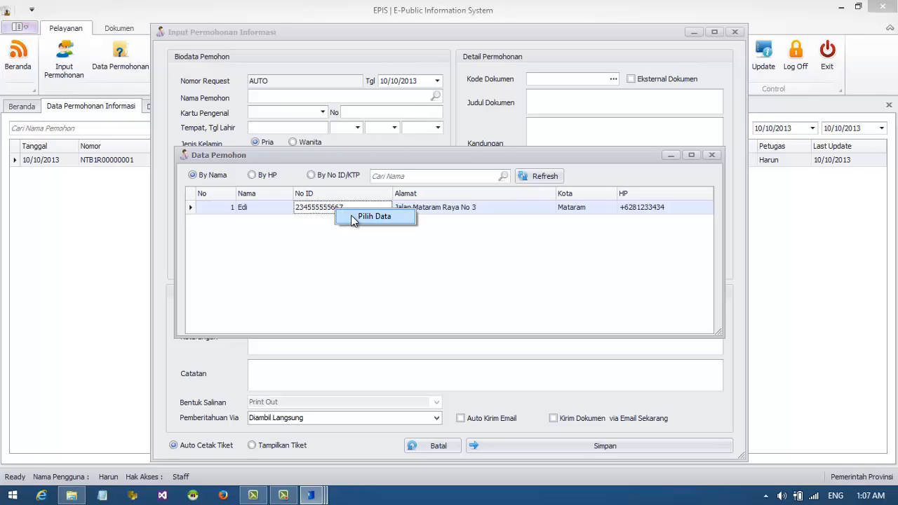
pyautogui.click(353, 218)
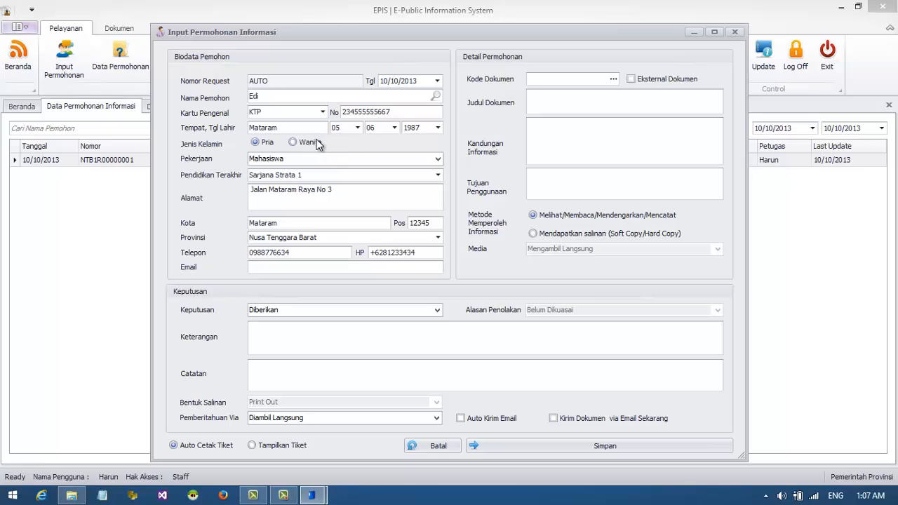
# Search the document list for "Lapor" and leave it without choosing a document.
pyautogui.click(614, 78)
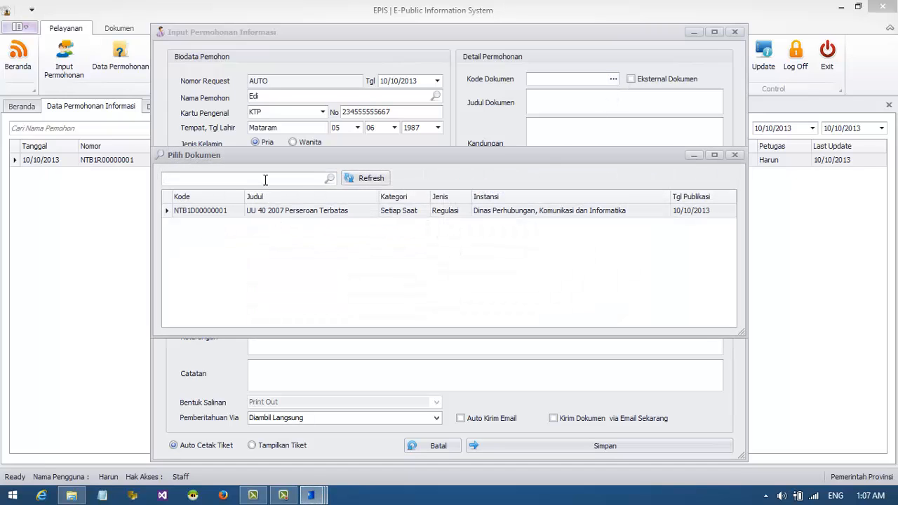
pyautogui.write('Lapor')
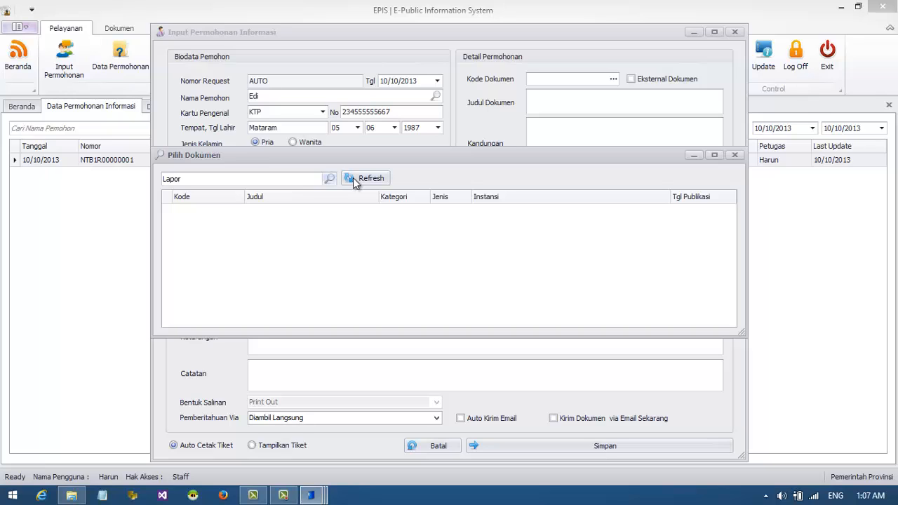
pyautogui.click(735, 155)
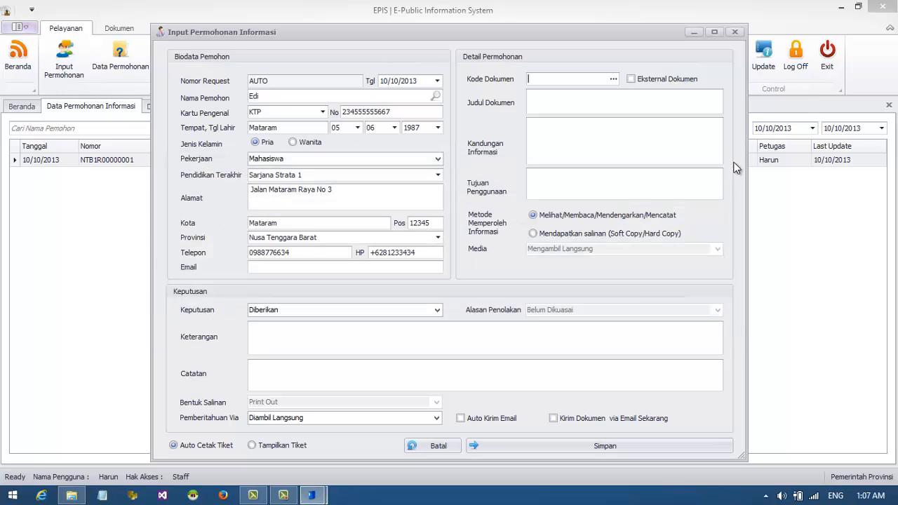
# Mark the requested document as Eksternal Dokumen and enter the title "Laporan Keuangan Pemda".
pyautogui.click(631, 79)
pyautogui.click(618, 106)
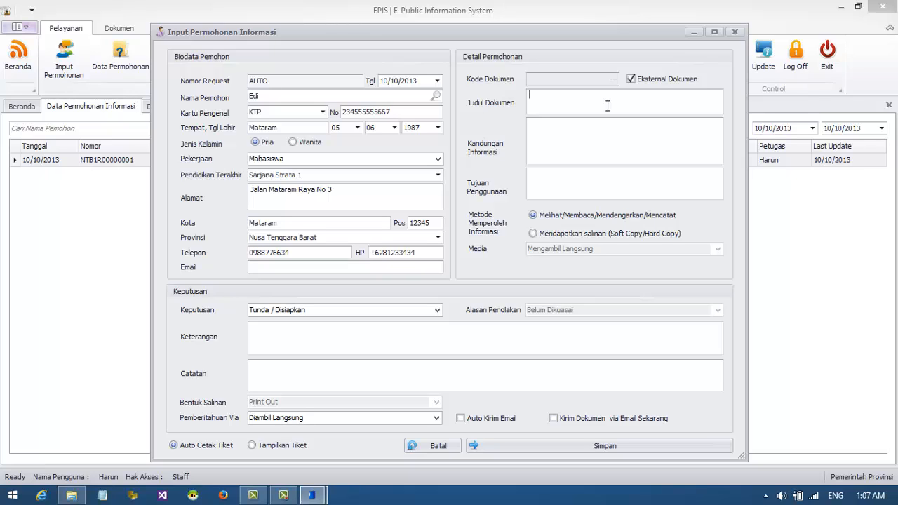
pyautogui.write('Lapora')
pyautogui.write('n Keuangan ')
pyautogui.write('Pemda')
# Fill in Kandungan Informasi with the lines "Rencana Anggaran pendidikan", "Rencana Anggaran Pembangunan" and "Realisasi Anggaran".
pyautogui.write('Rencana Ang')
pyautogui.write('garan ')
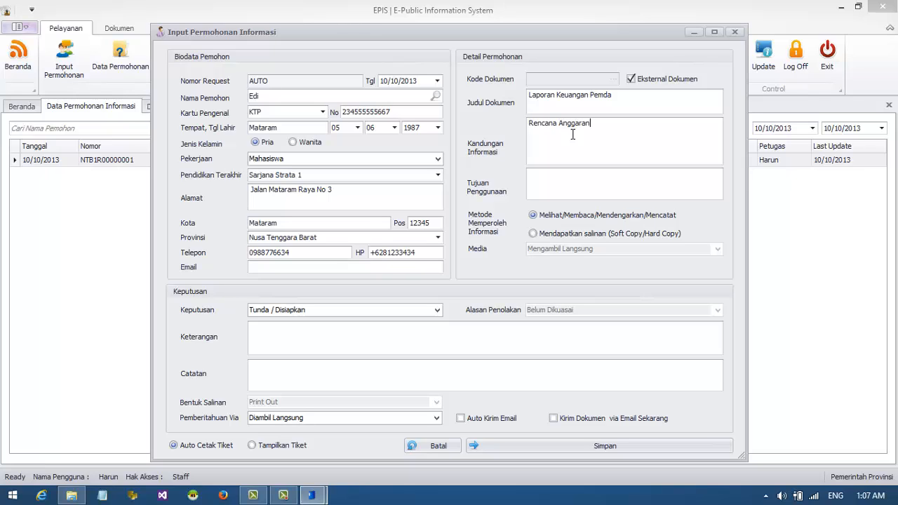
pyautogui.write('pendidikan')
pyautogui.write('Rencana Angga')
pyautogui.write('ran P')
pyautogui.write('embangu')
pyautogui.write('n')
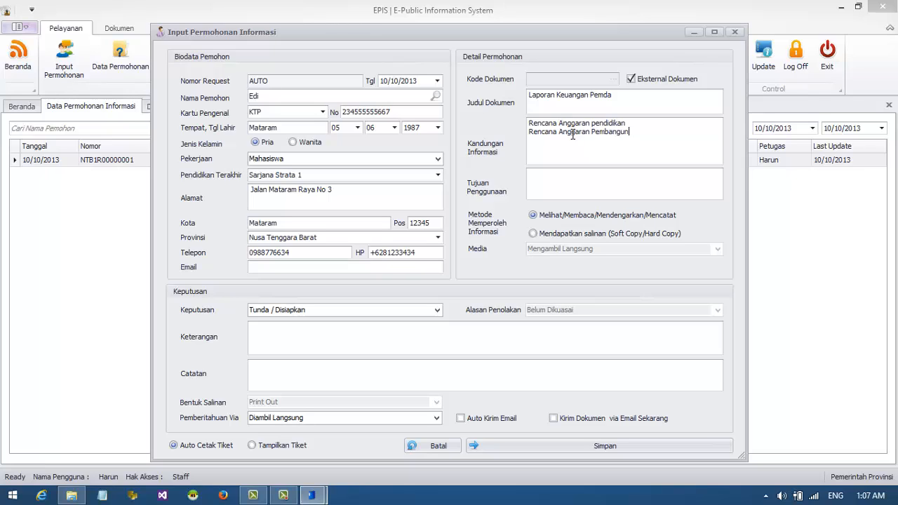
pyautogui.write('an')
pyautogui.write('Realisa')
pyautogui.write('si Angga')
pyautogui.write('ra')
pyautogui.write('n')
# Enter "Untuk referensi Skripsi" as the request's Tujuan Penggunaan.
pyautogui.click(612, 181)
pyautogui.write('Un')
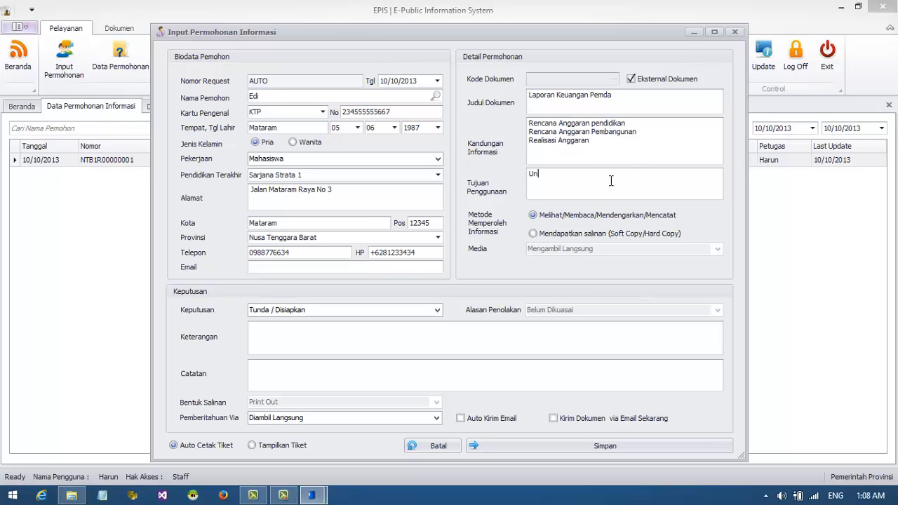
pyautogui.write('tuk referensi Skripsi')
# Set the acquisition method to Mendapatkan salinan (Soft Copy/Hard Copy) with Mengambil Langsung as the media.
pyautogui.click(533, 234)
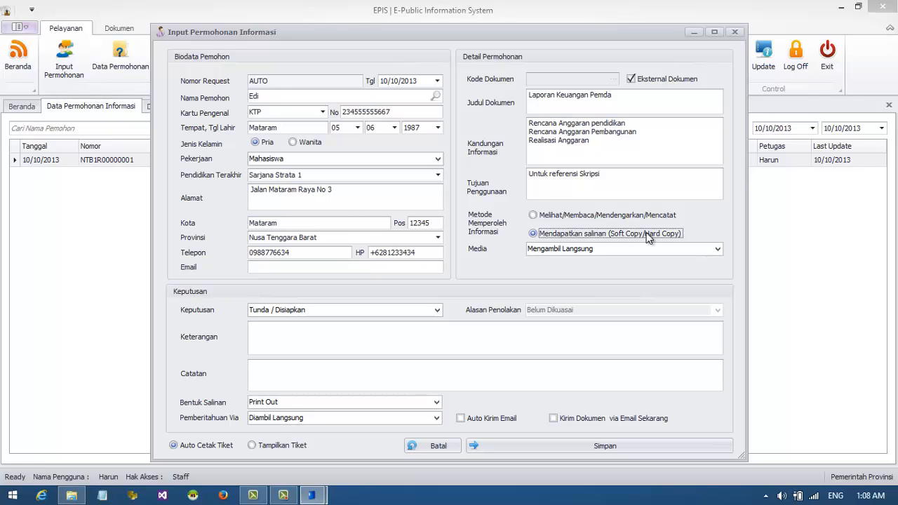
pyautogui.click(718, 249)
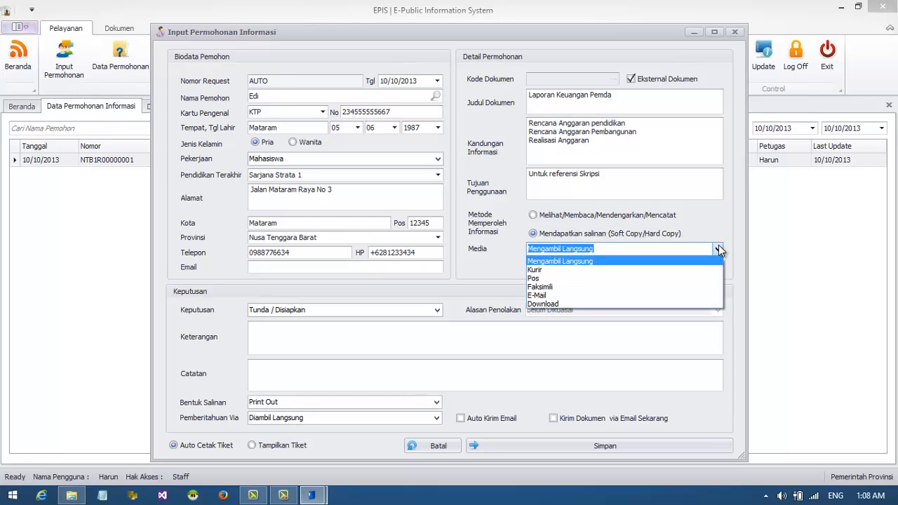
pyautogui.click(621, 261)
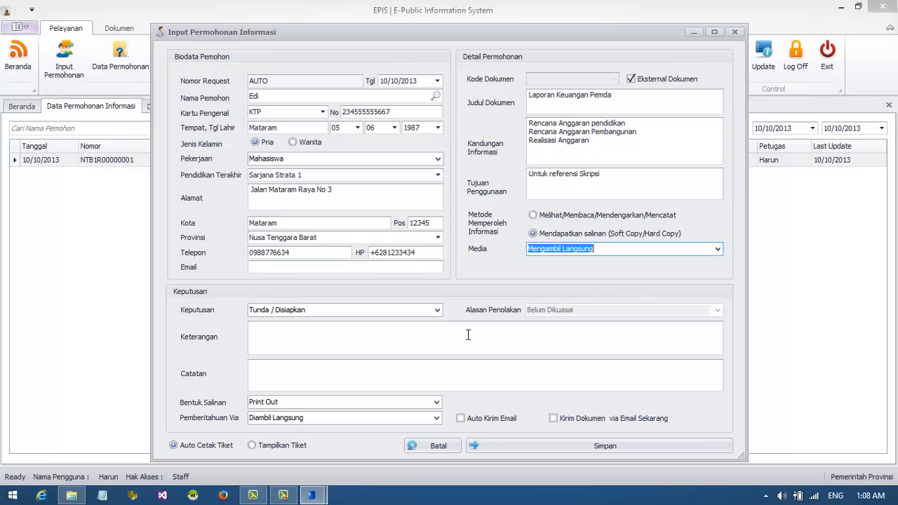
# Enter "Informasi sedang dipersiapkan" as the Keterangan for the Tunda / Disiapkan decision.
pyautogui.click(428, 338)
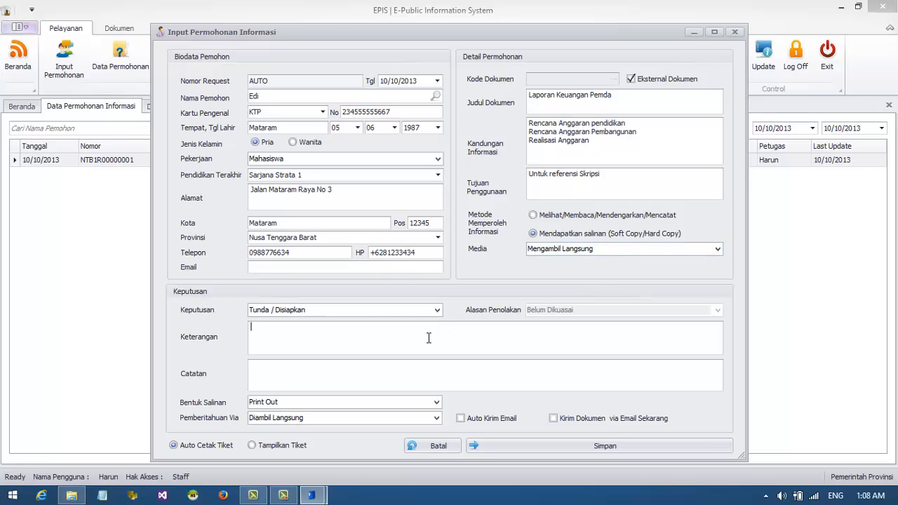
pyautogui.moveTo(650, 99); pyautogui.dragTo(505, 111)
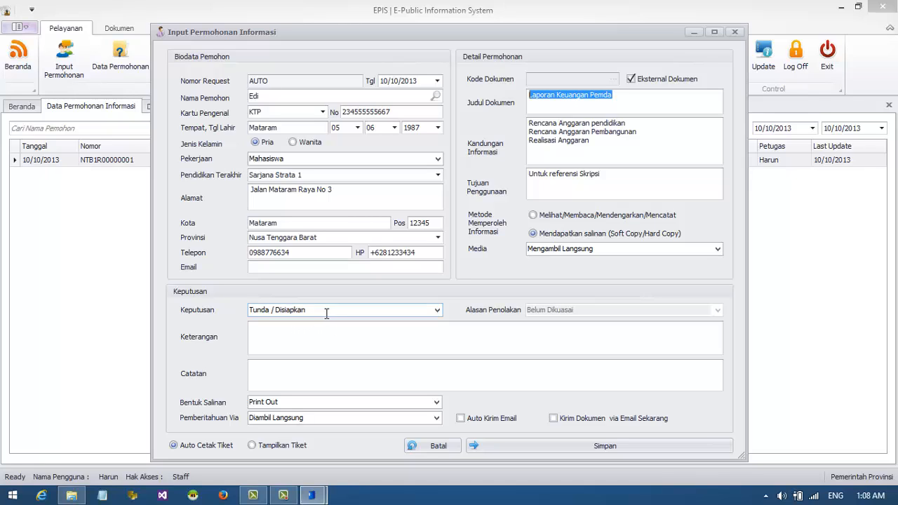
pyautogui.click(305, 313)
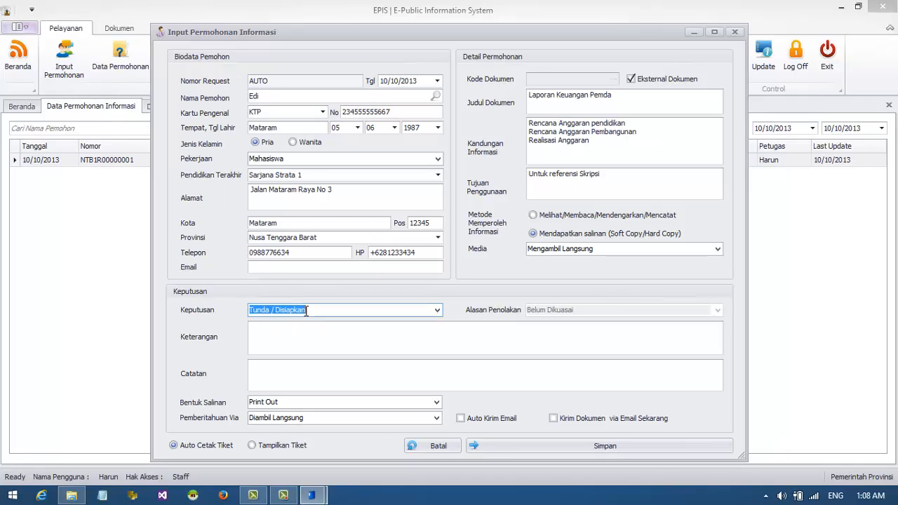
pyautogui.click(279, 343)
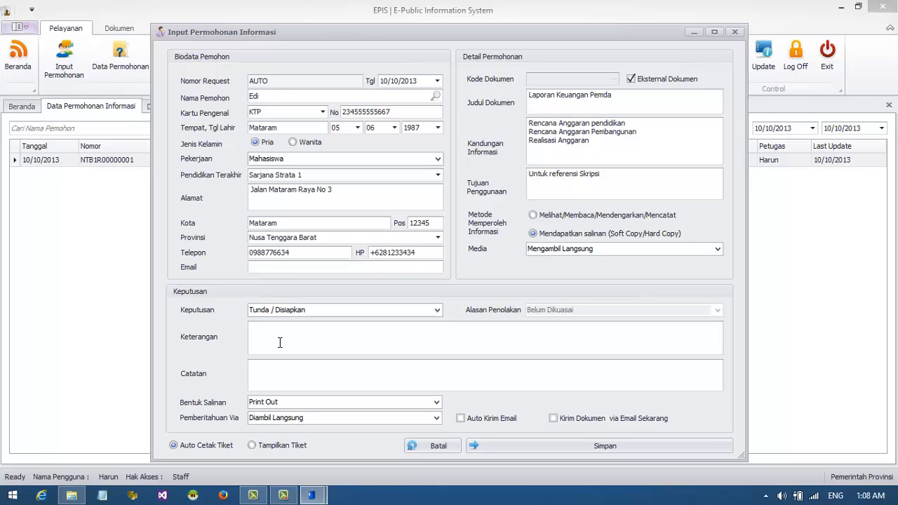
pyautogui.write('Informasi sed')
pyautogui.press('BackSpace')
pyautogui.write('sedang dipersiapkan')
# Save the request with Tampilkan Tiket selected and close the ticket preview.
pyautogui.click(252, 446)
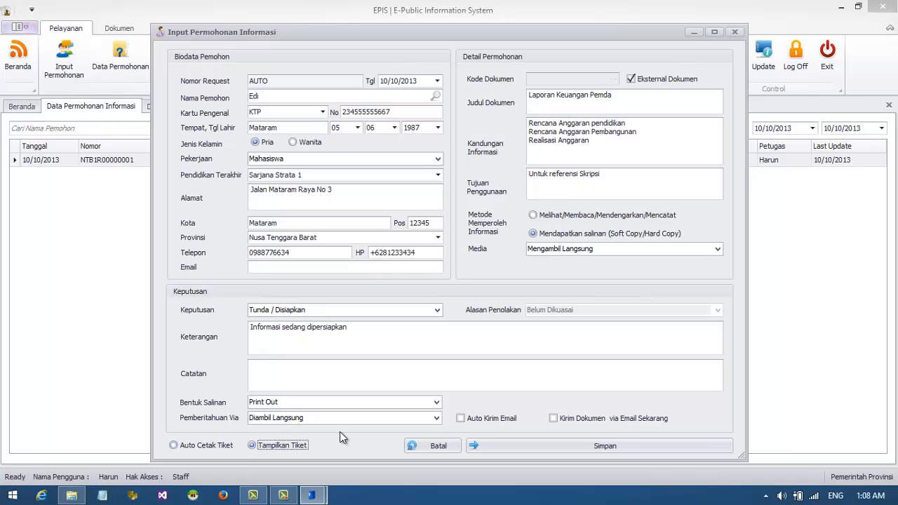
pyautogui.click(595, 450)
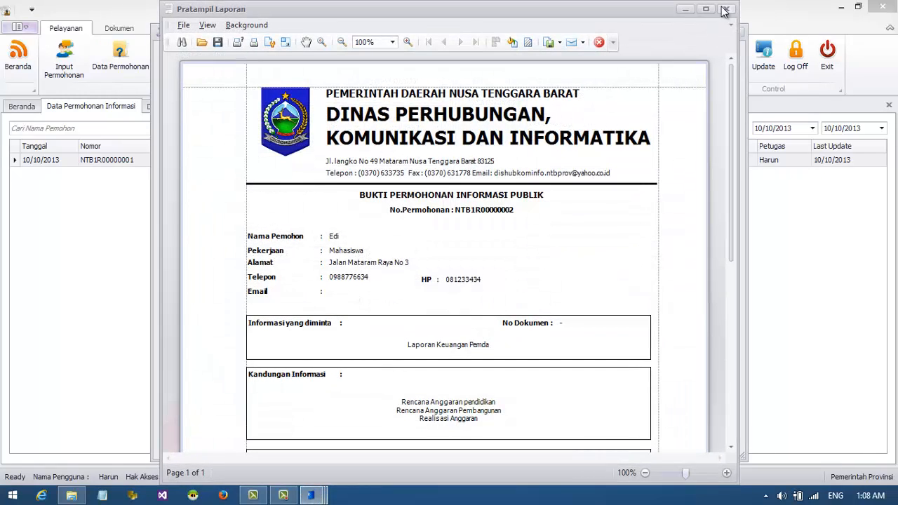
pyautogui.click(725, 9)
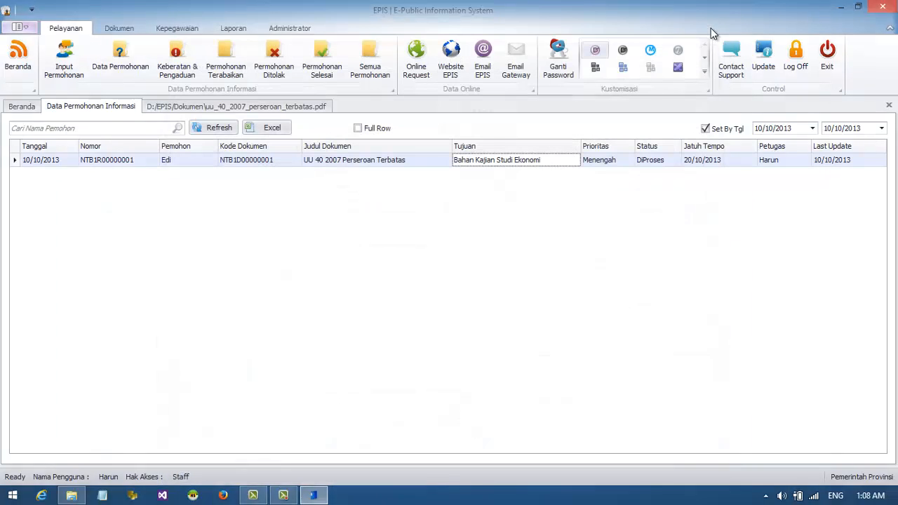
# Refresh the request list and open the Laporan Keuangan Pemda request for processing.
pyautogui.click(214, 128)
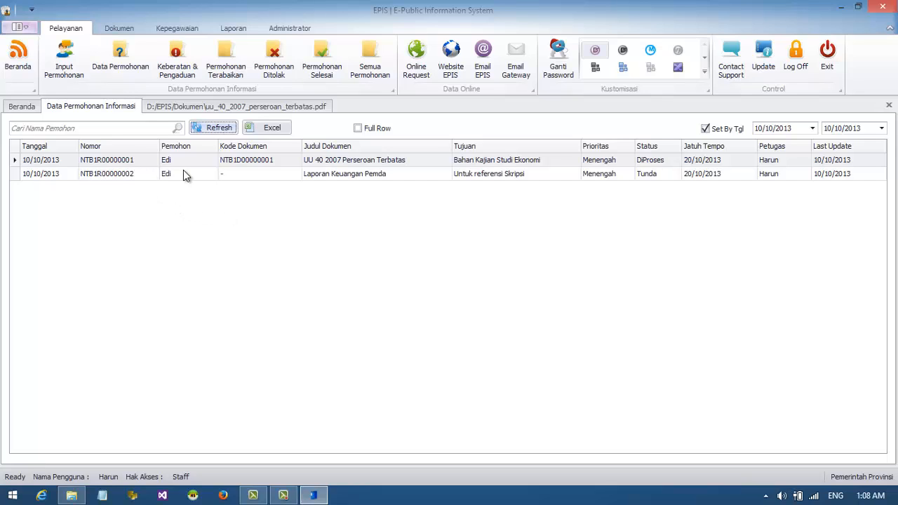
pyautogui.click(329, 175)
pyautogui.rightClick(329, 174)
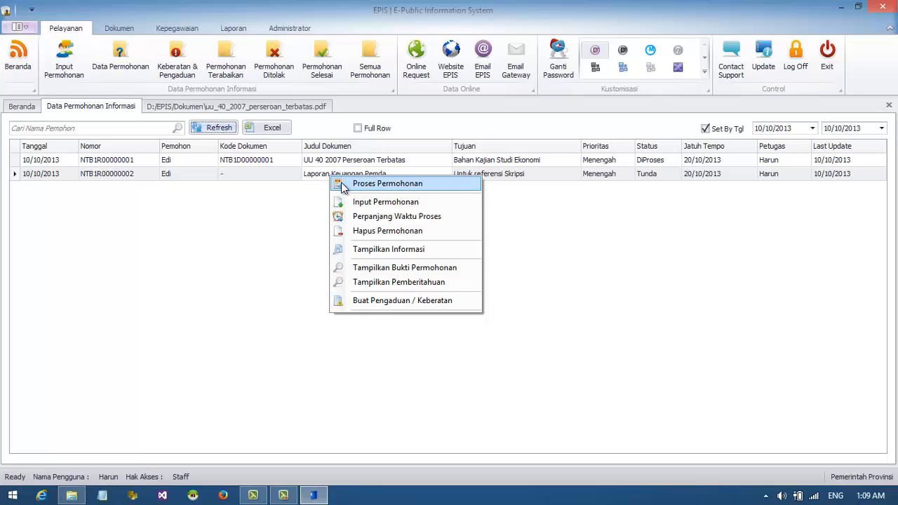
pyautogui.click(343, 184)
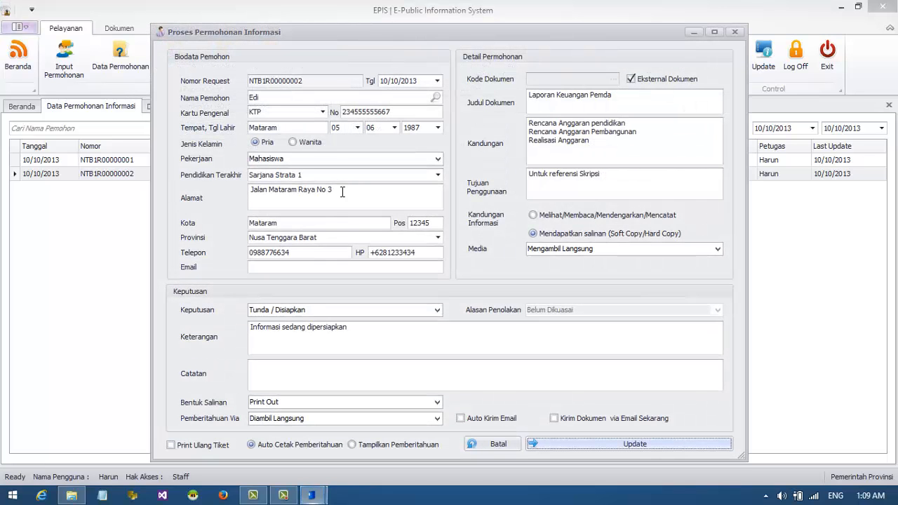
# Set the request's Keputusan to Ditolak with Belum Didokumentasikan as the Alasan Penolakan.
pyautogui.click(436, 309)
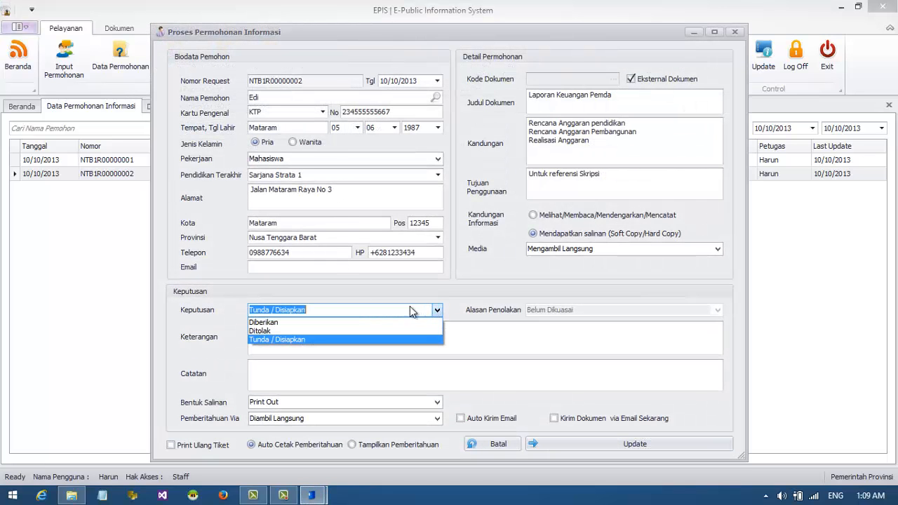
pyautogui.click(290, 331)
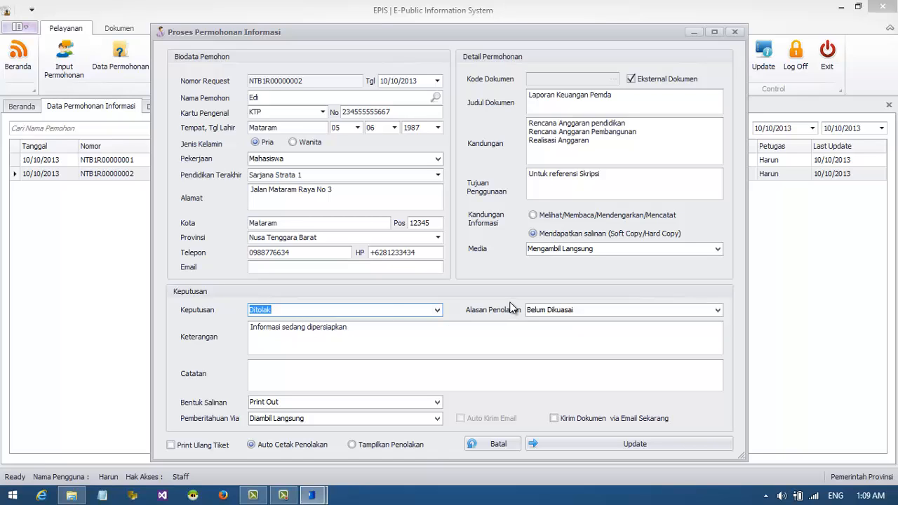
pyautogui.click(717, 309)
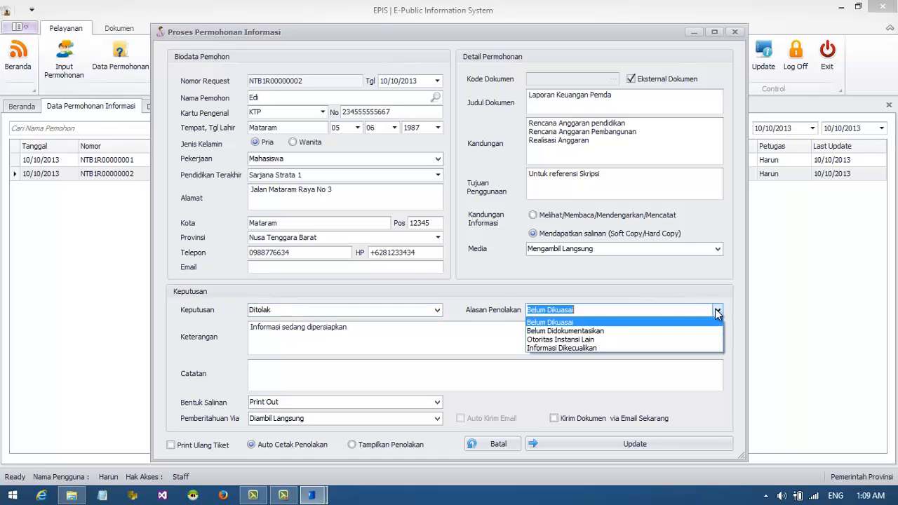
pyautogui.click(582, 331)
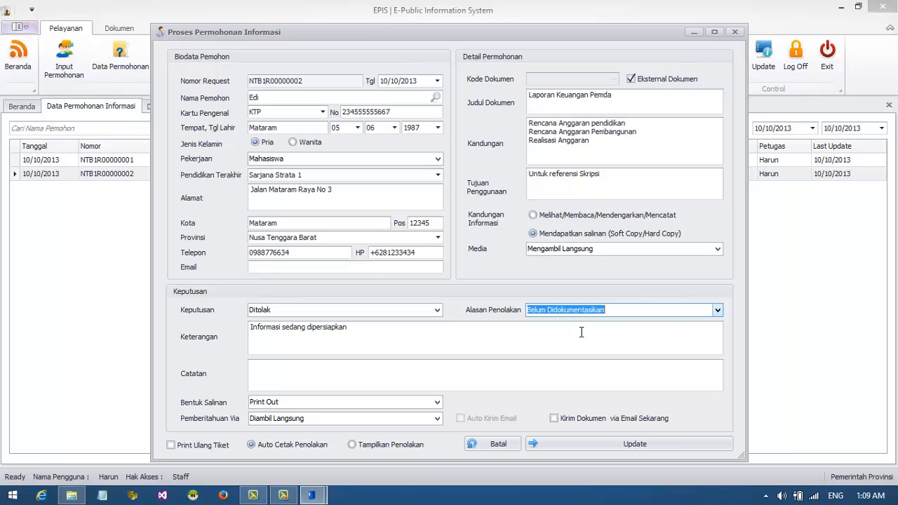
# Replace the Keterangan text with "Data Belum tersedia".
pyautogui.press('Tab')
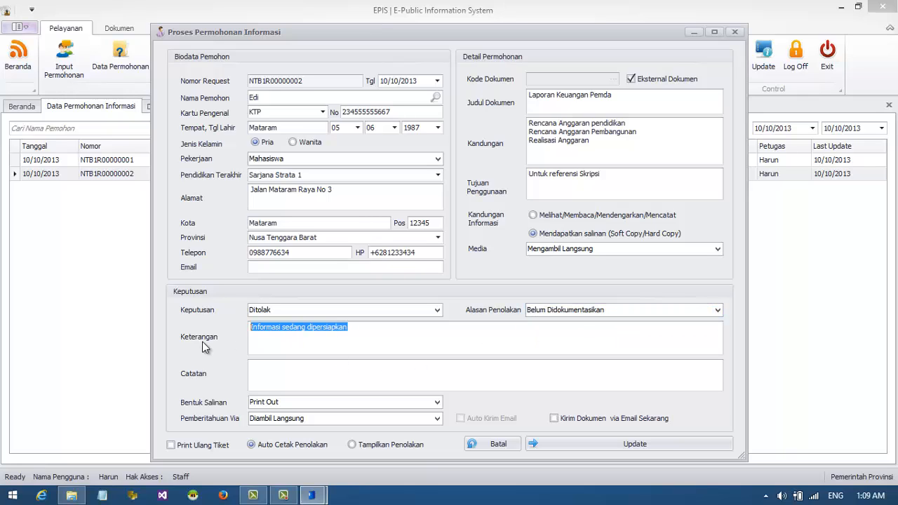
pyautogui.write('Data Belum ')
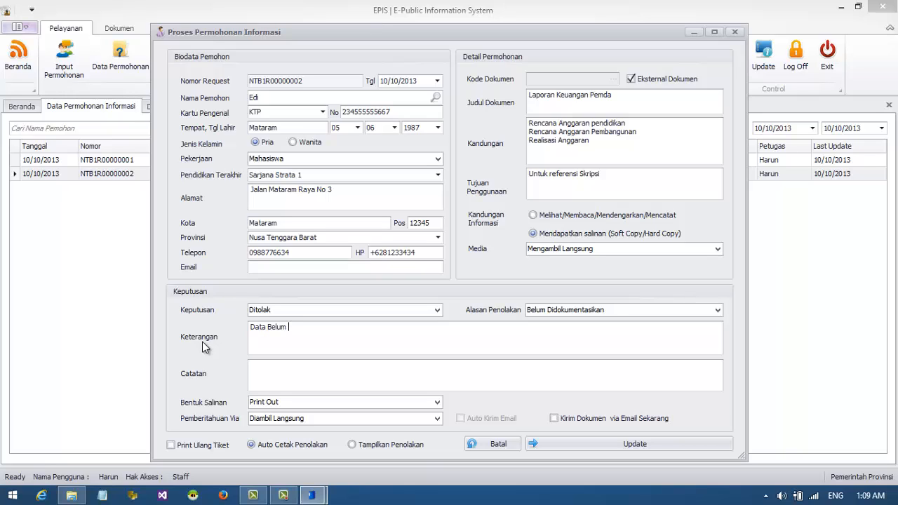
pyautogui.write('tersedia')
# Update the request with Tampilkan Penolakan selected and view the rejection letter preview.
pyautogui.click(252, 447)
pyautogui.click(354, 444)
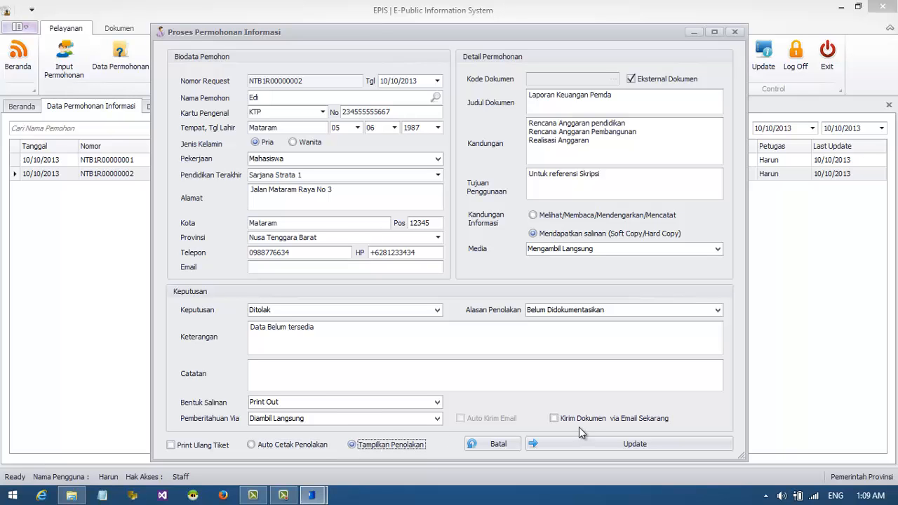
pyautogui.click(586, 446)
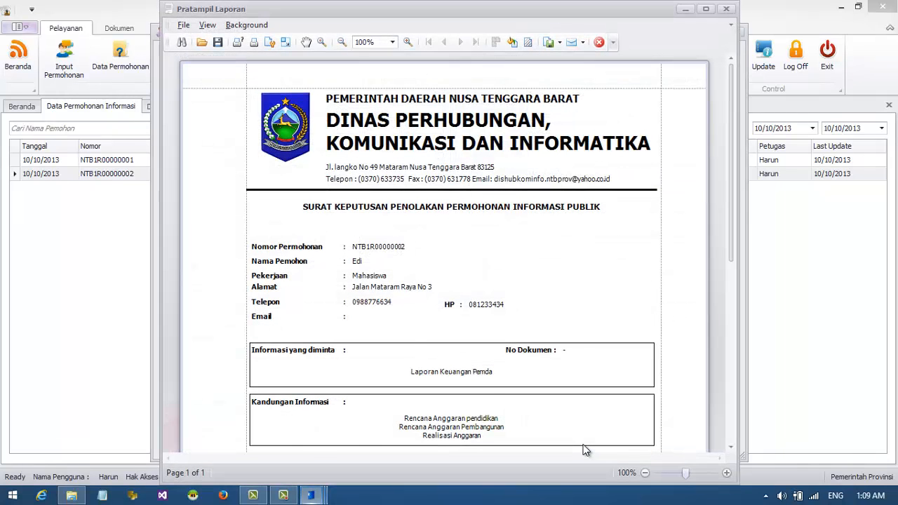
pyautogui.moveTo(734, 112); pyautogui.dragTo(730, 120)
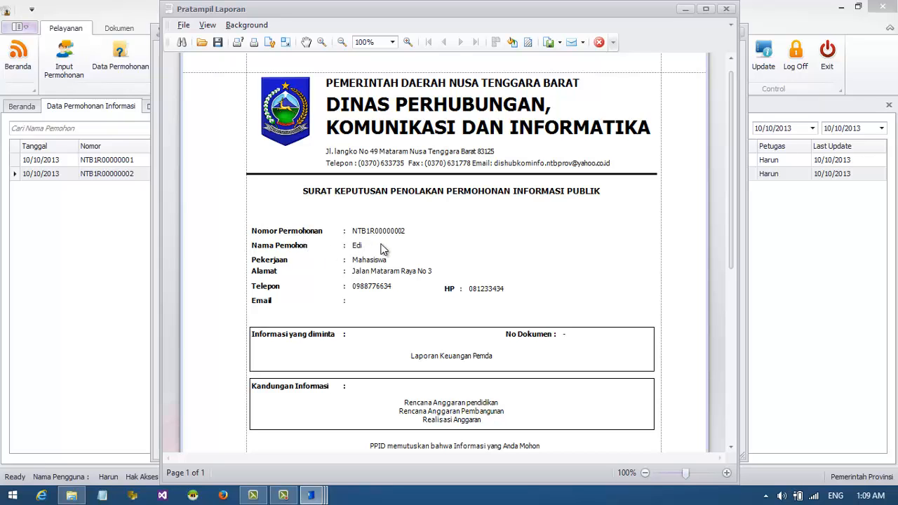
# Read through the rejection letter preview down to the decision and signature section, and close it.
pyautogui.scroll(-1, 414, 259)
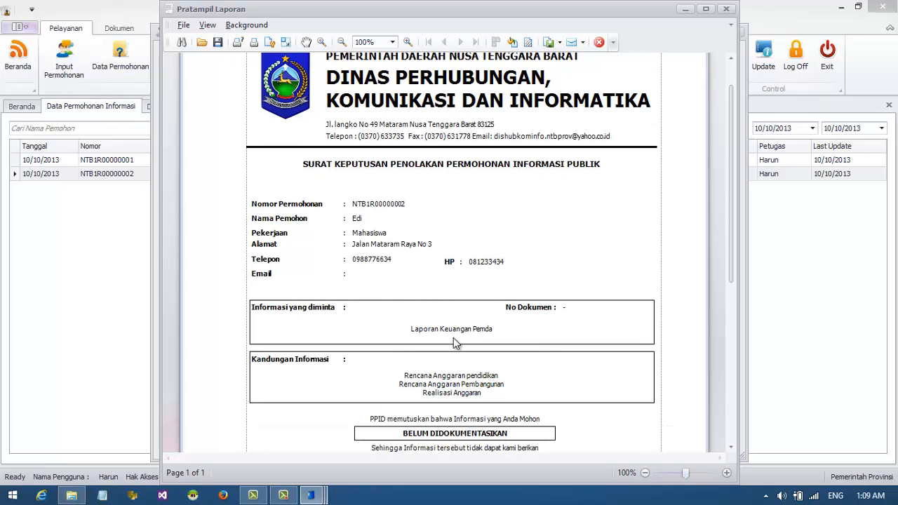
pyautogui.scroll(-5, 455, 342)
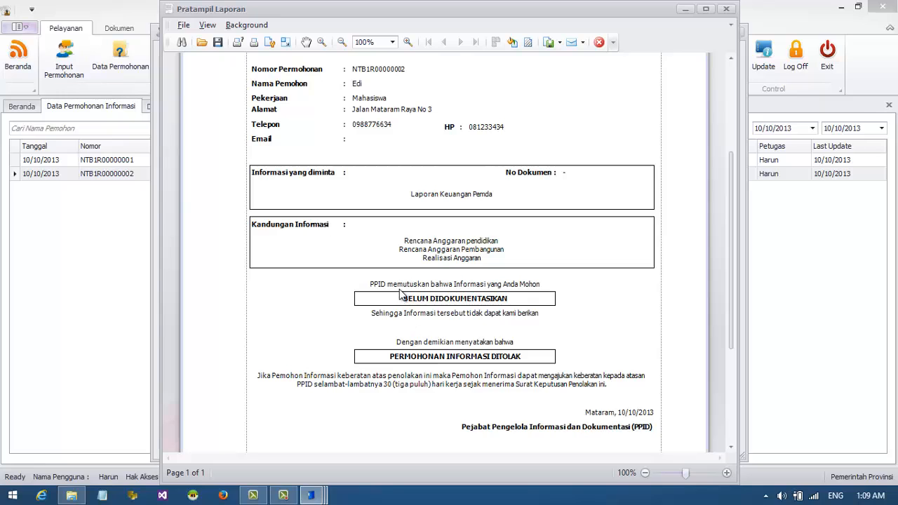
pyautogui.scroll(-1, 477, 286)
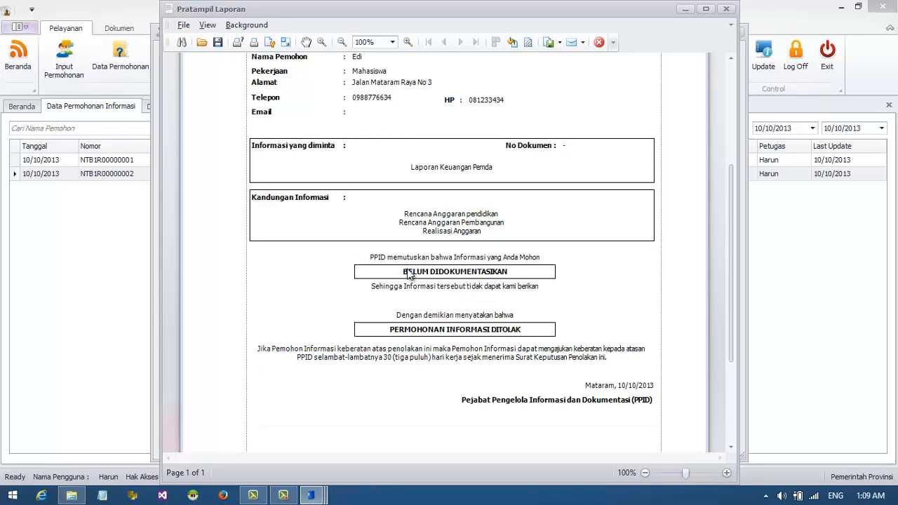
pyautogui.click(726, 13)
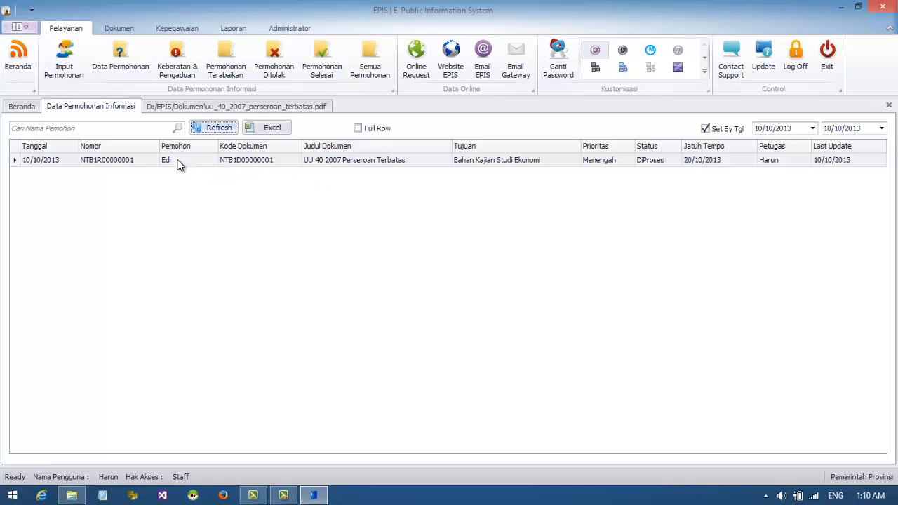
# Open the Permohonan Ditolak list and start a Pengaduan / Keberatan for the rejected Laporan Keuangan Pemda request.
pyautogui.click(272, 63)
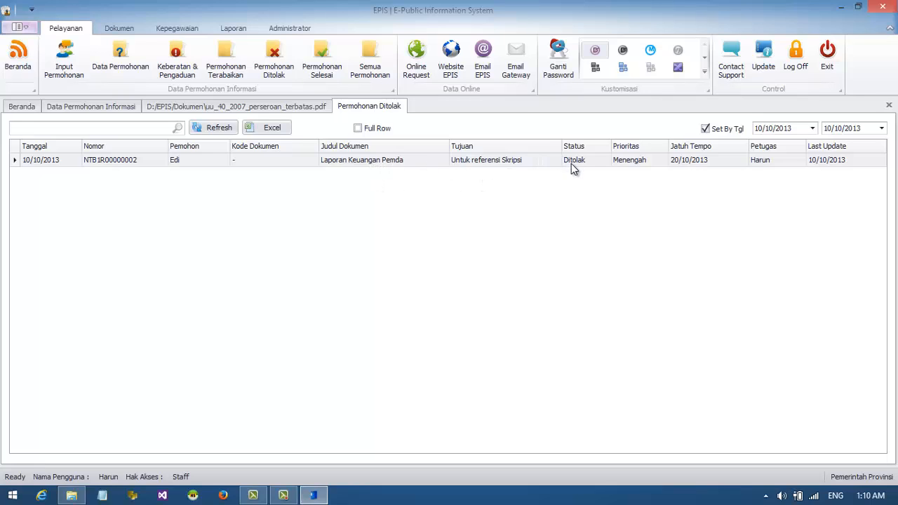
pyautogui.click(92, 107)
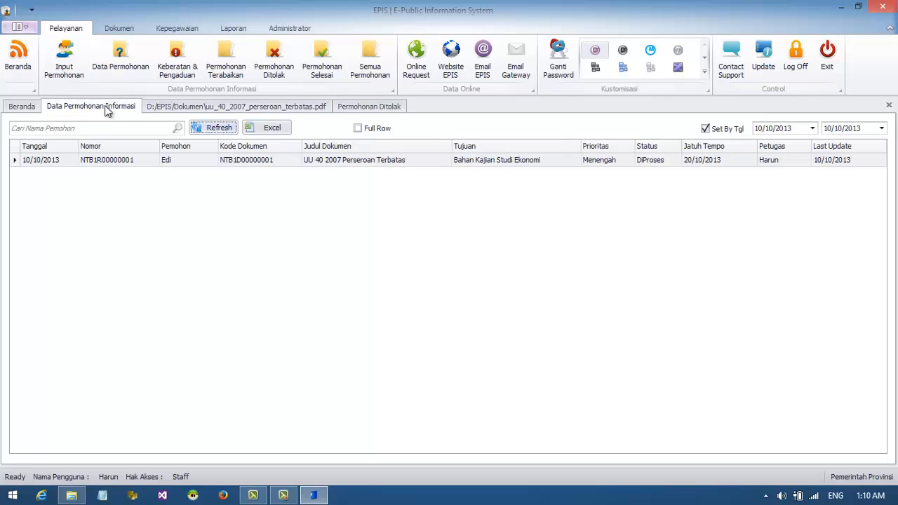
pyautogui.click(176, 105)
pyautogui.click(356, 108)
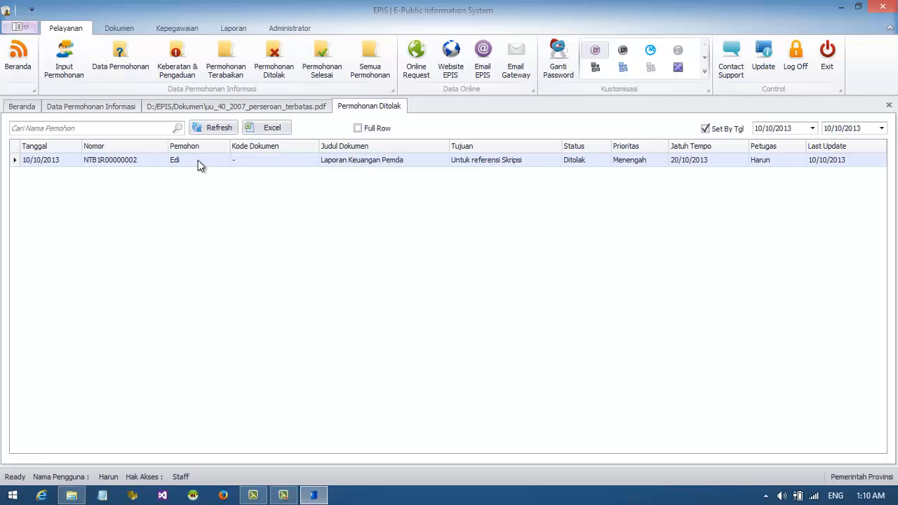
pyautogui.rightClick(356, 171)
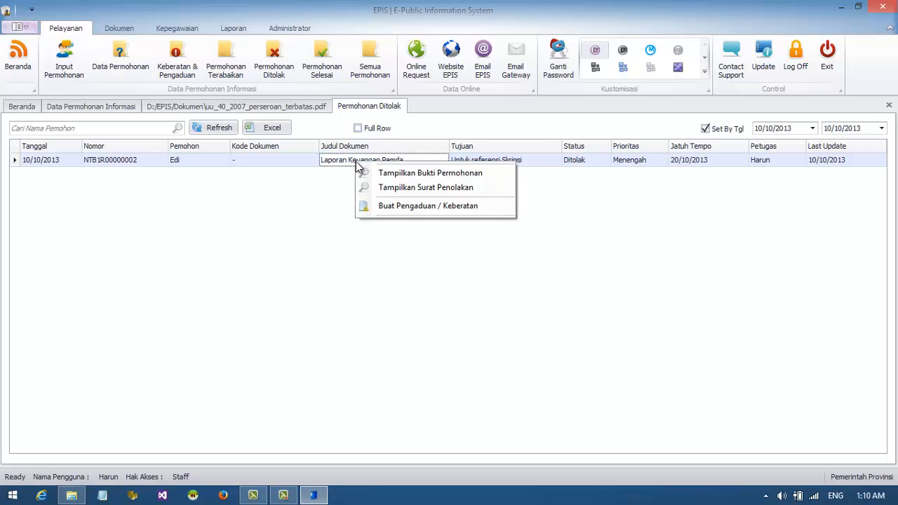
pyautogui.click(397, 206)
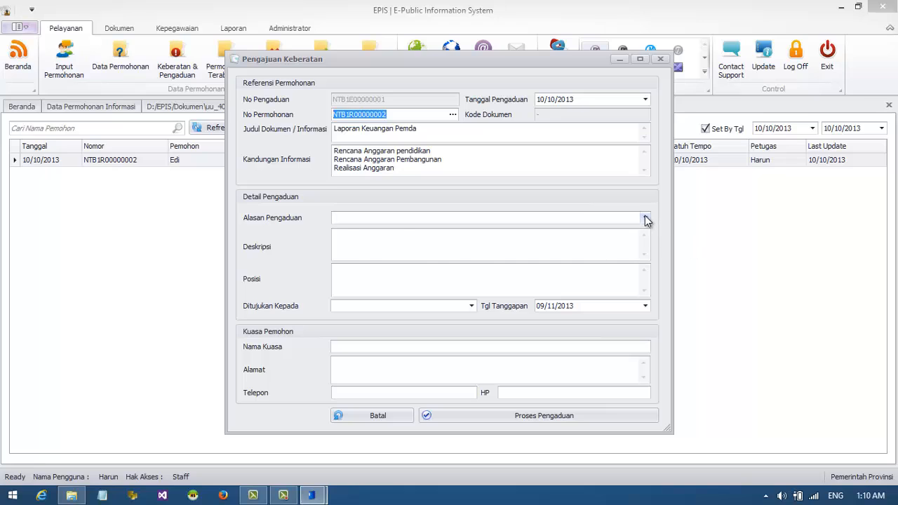
# Set Alasan Pengaduan to Permintaan Informasi tidak dipenuhi and enter the Deskripsi "Informasi belum disediakan padahal seharusnya sudah tersedia".
pyautogui.click(645, 218)
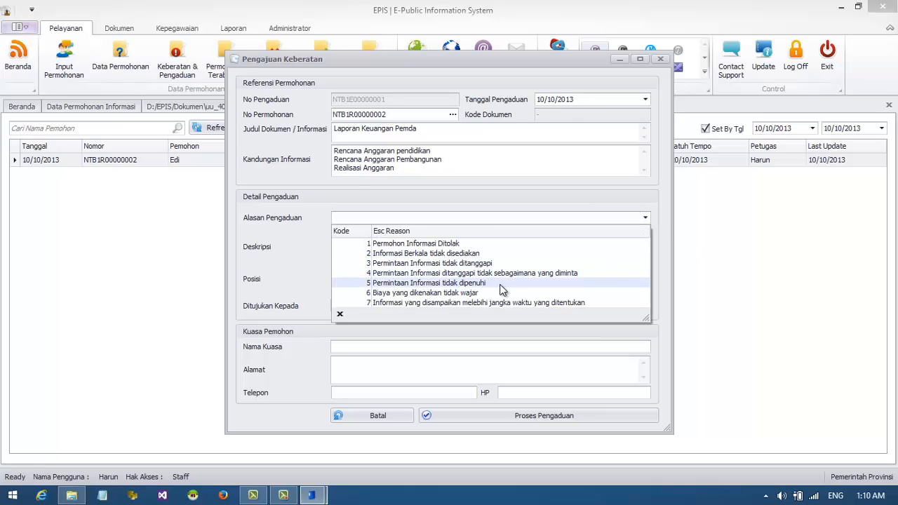
pyautogui.click(424, 283)
pyautogui.click(391, 247)
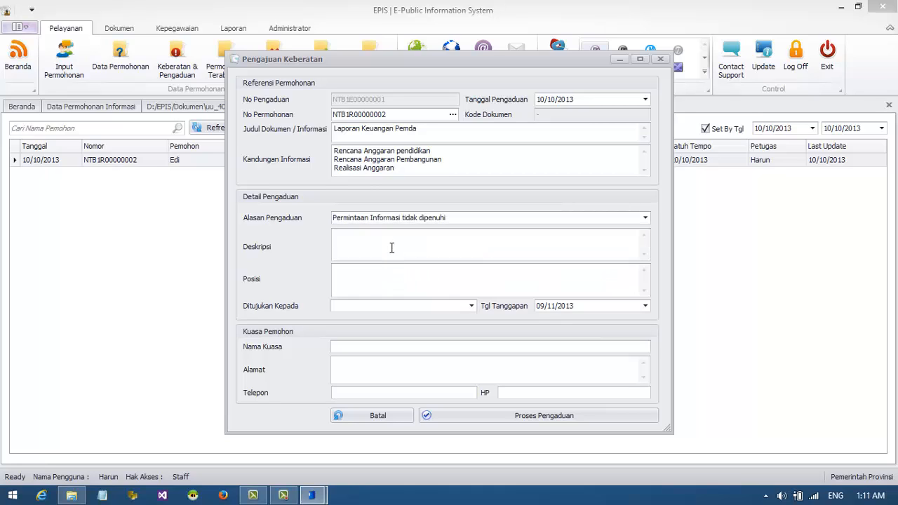
pyautogui.write('Informasi belum disediakan')
pyautogui.write('padahal seharusn')
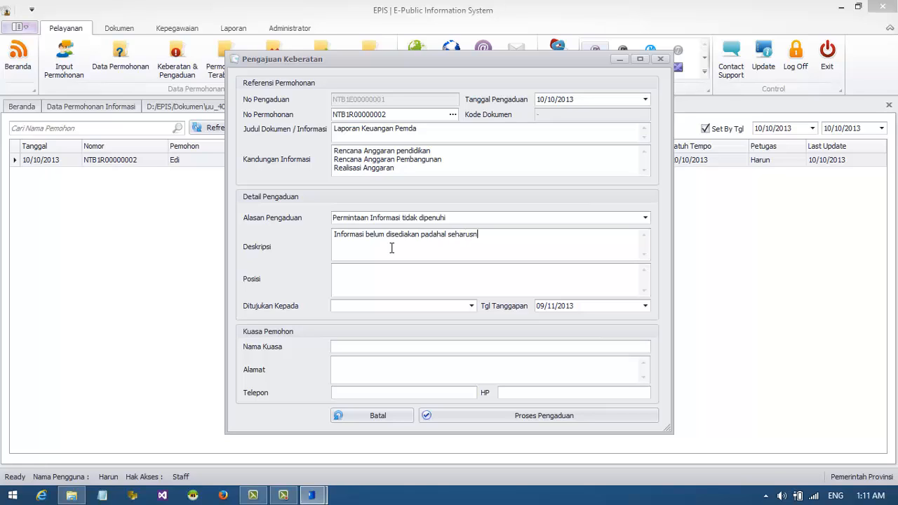
pyautogui.write('ya sudah tersedia')
# Enter "Permohonan Ditolak" as the Posisi of the objection.
pyautogui.click(444, 272)
pyautogui.write('Pengaduan dit')
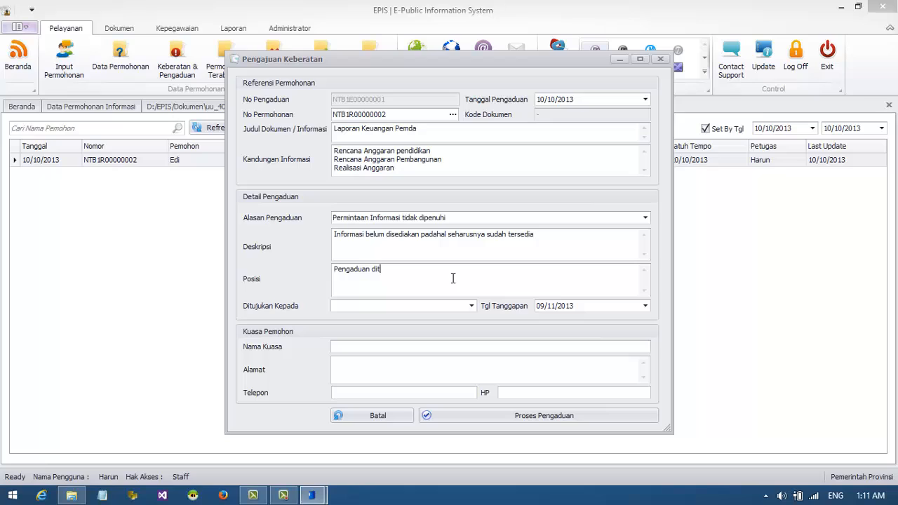
pyautogui.write('olak')
pyautogui.press('BackSpace')
pyautogui.press('BackSpace')
pyautogui.press('BackSpace')
pyautogui.press('BackSpace')
pyautogui.press('BackSpace')
pyautogui.press('BackSpace')
pyautogui.press('BackSpace')
pyautogui.press('BackSpace')
pyautogui.press('BackSpace')
pyautogui.press('BackSpace')
pyautogui.press('BackSpace')
pyautogui.press('BackSpace')
pyautogui.press('BackSpace')
pyautogui.press('BackSpace')
pyautogui.press('BackSpace')
pyautogui.write('rmohonan Ditolak')
# Address the objection to the first official listed under Ditujukan Kepada and set Tgl Tanggapan to 10/11/2013.
pyautogui.click(471, 308)
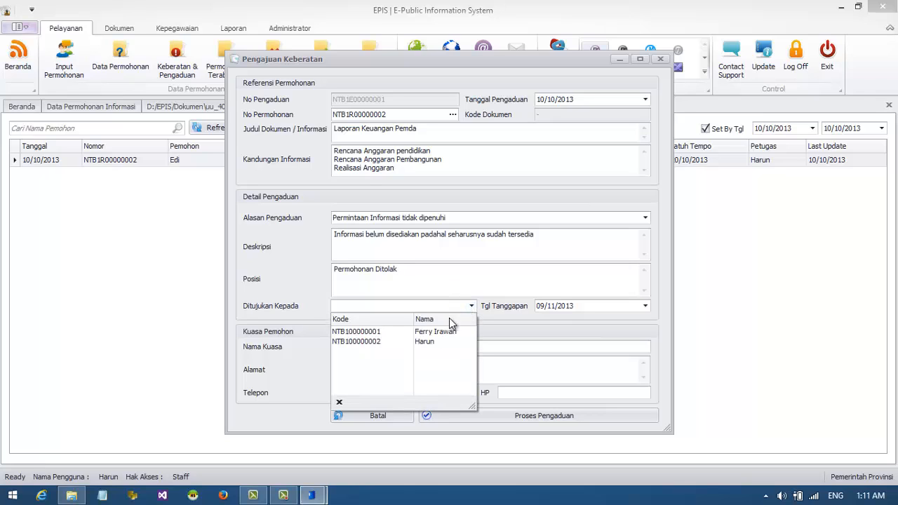
pyautogui.click(403, 331)
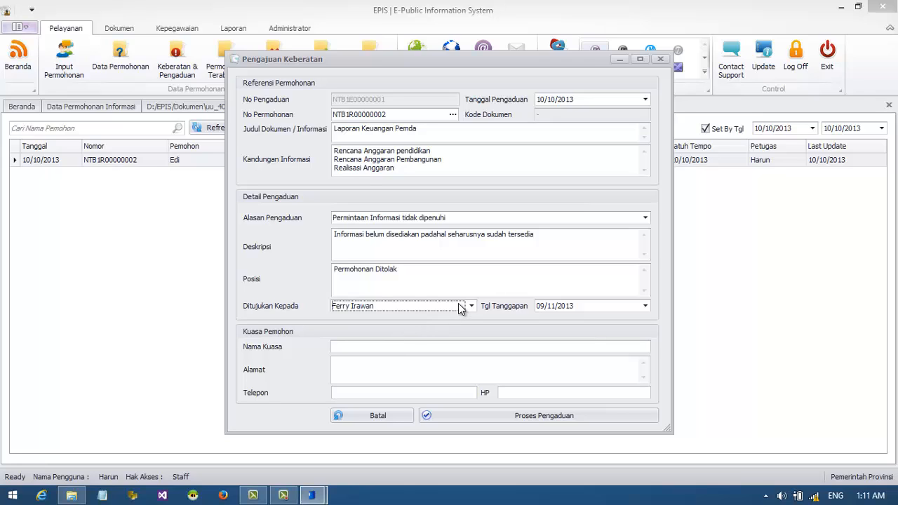
pyautogui.click(577, 307)
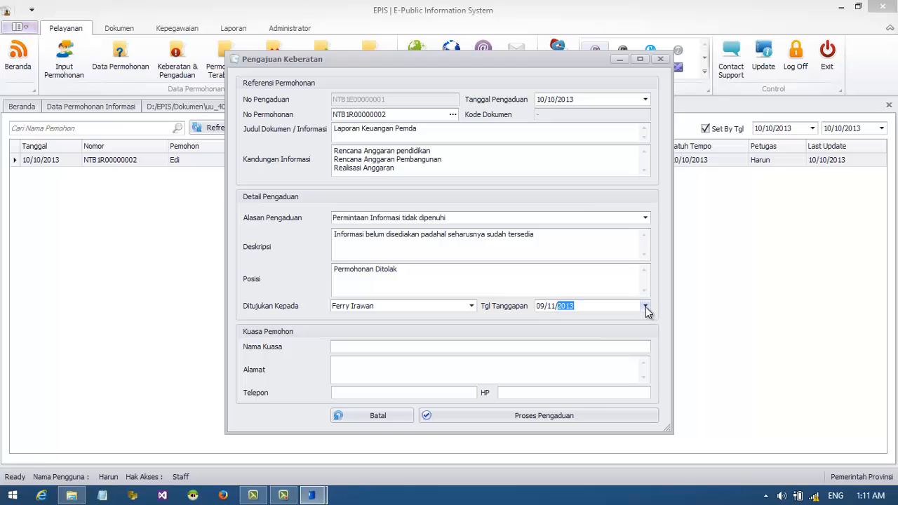
pyautogui.click(646, 307)
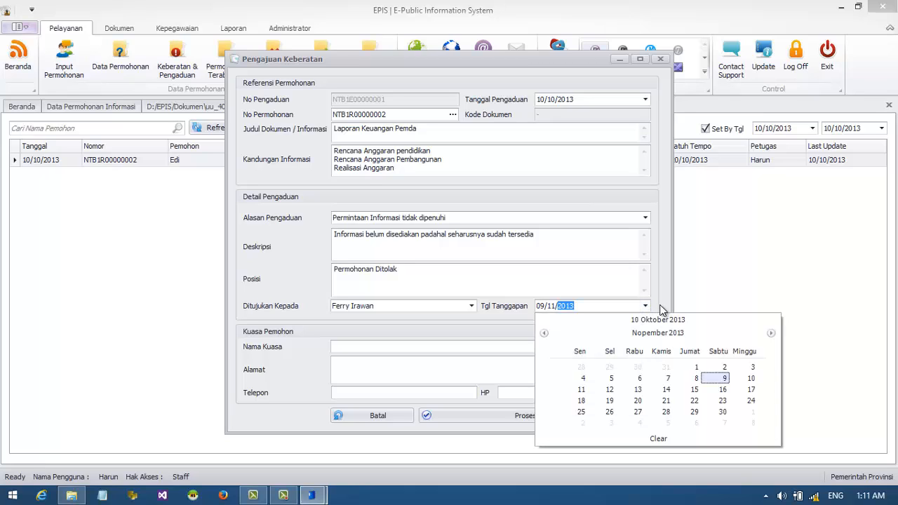
pyautogui.click(751, 380)
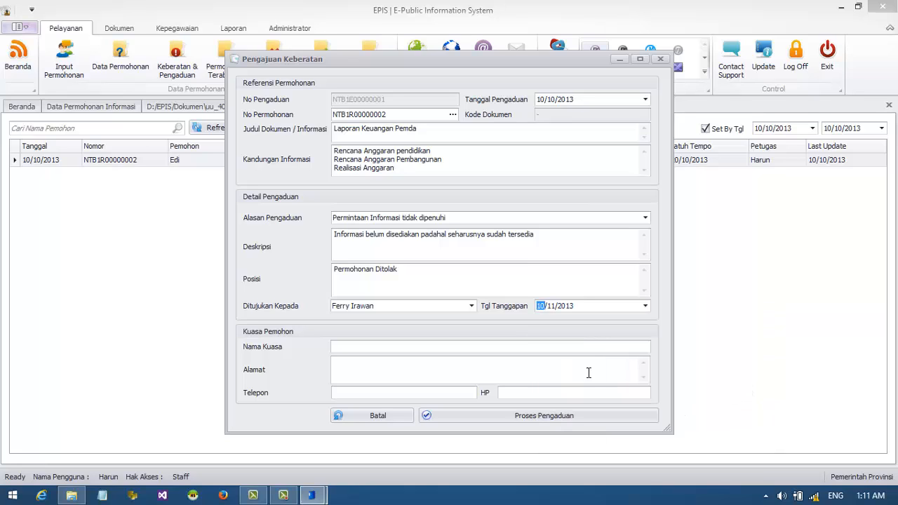
# Fill in the Kuasa Pemohon's name, address, telephone and mobile number, and submit the objection.
pyautogui.click(596, 346)
pyautogui.write('Sarjono SH')
pyautogui.write('Mataram')
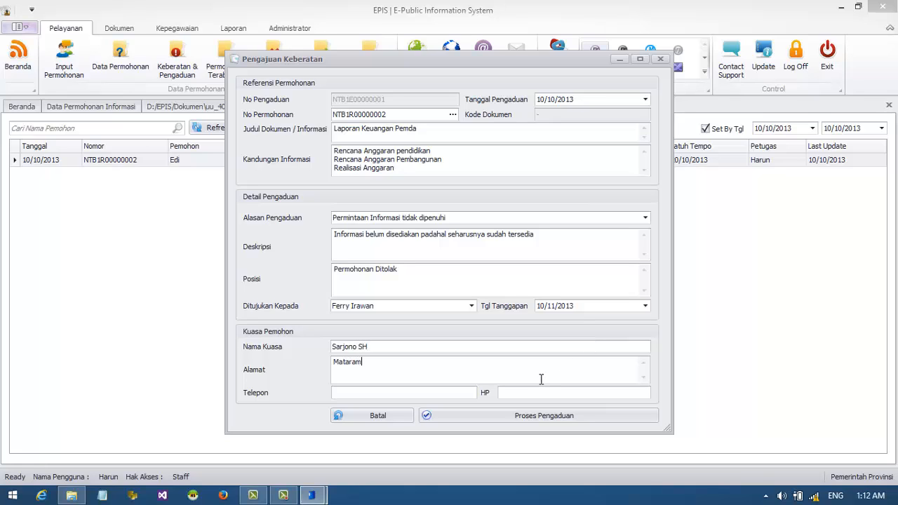
pyautogui.click(467, 393)
pyautogui.write('43554545')
pyautogui.click(550, 395)
pyautogui.write('565665656')
pyautogui.click(553, 417)
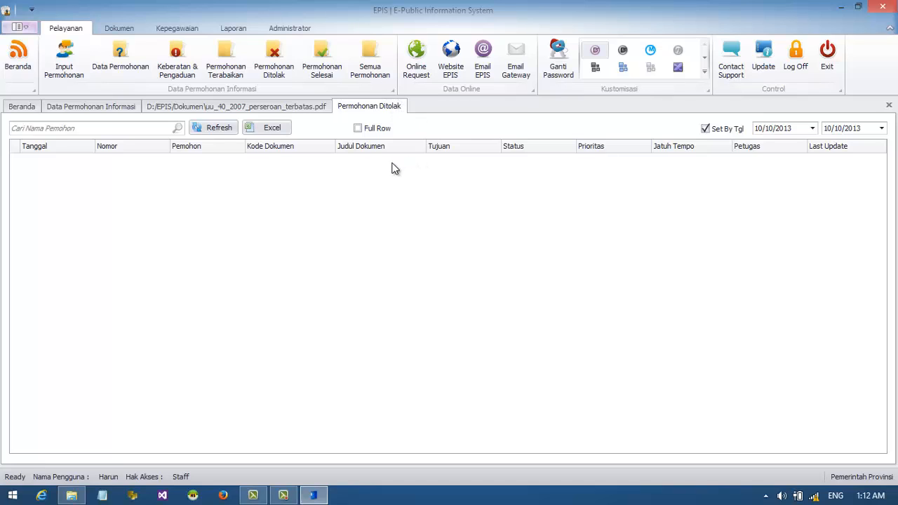
# Display the Keberatan & Pengaduan list and open the submitted complaint for processing.
pyautogui.click(181, 65)
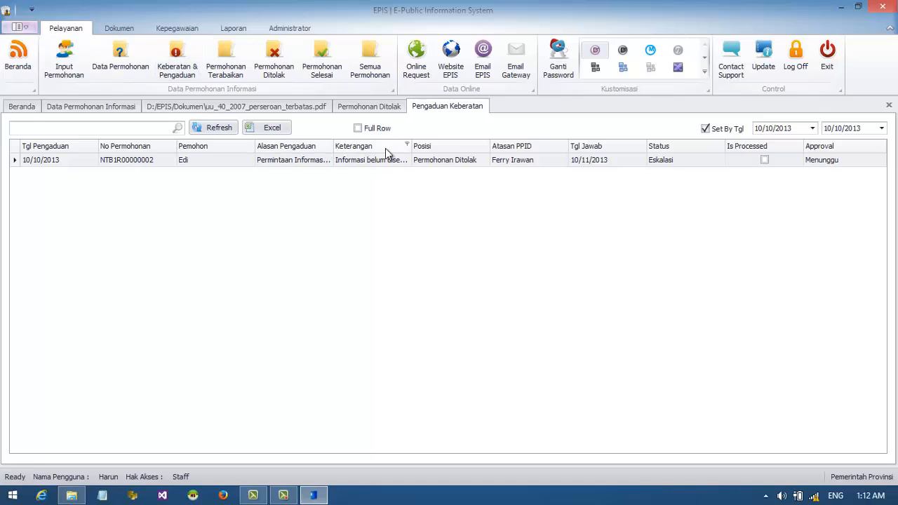
pyautogui.rightClick(249, 162)
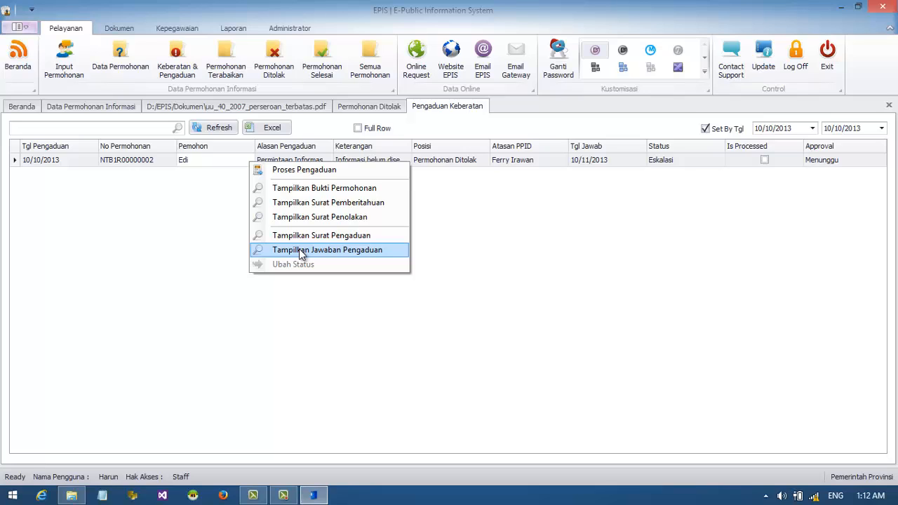
pyautogui.click(506, 231)
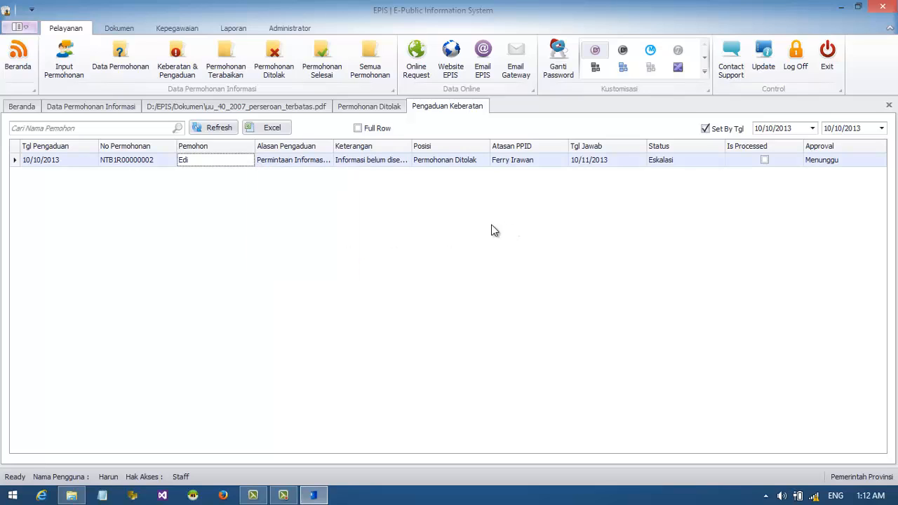
pyautogui.rightClick(268, 160)
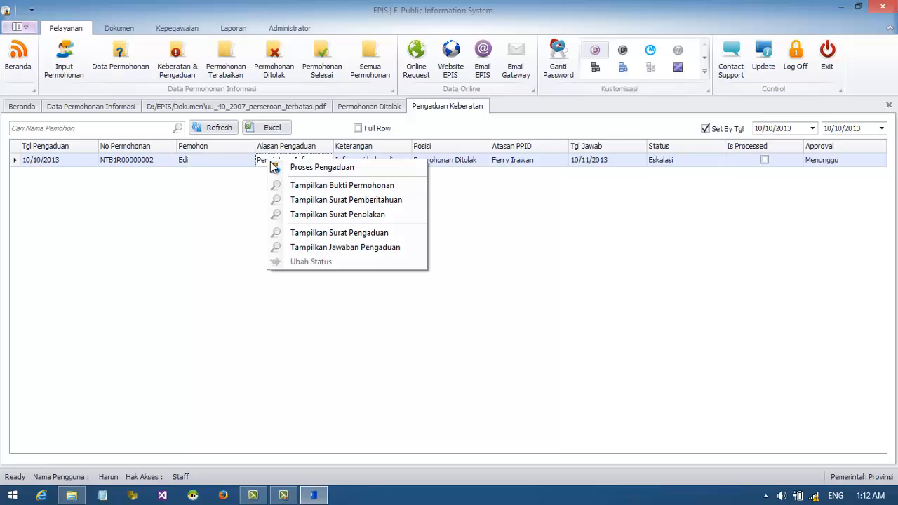
pyautogui.click(290, 170)
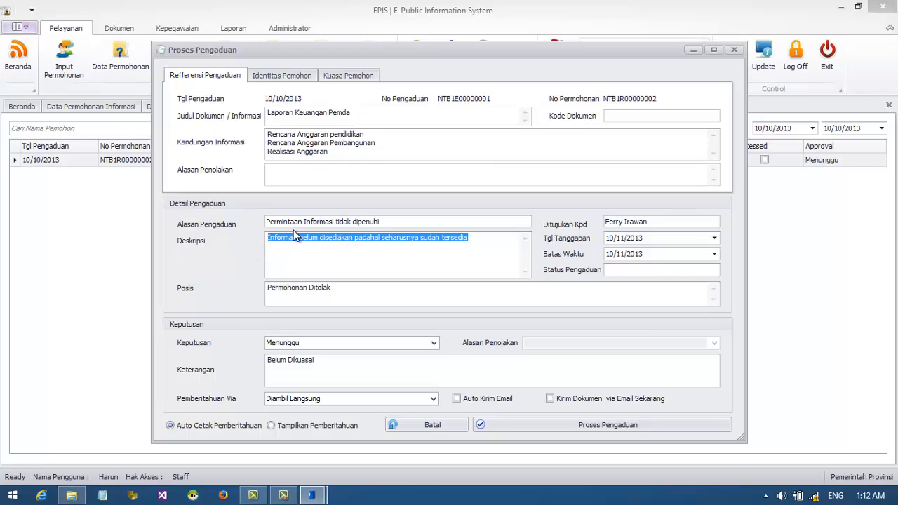
# Set the complaint's Keputusan to Diterima and replace its Keterangan with "Dikabulkan, Dokumen diberikan".
pyautogui.click(465, 254)
pyautogui.click(380, 295)
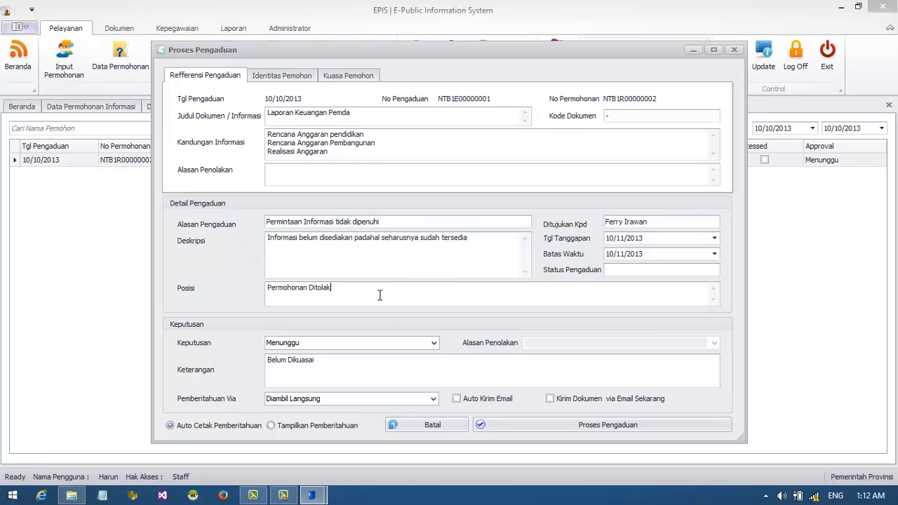
pyautogui.click(434, 343)
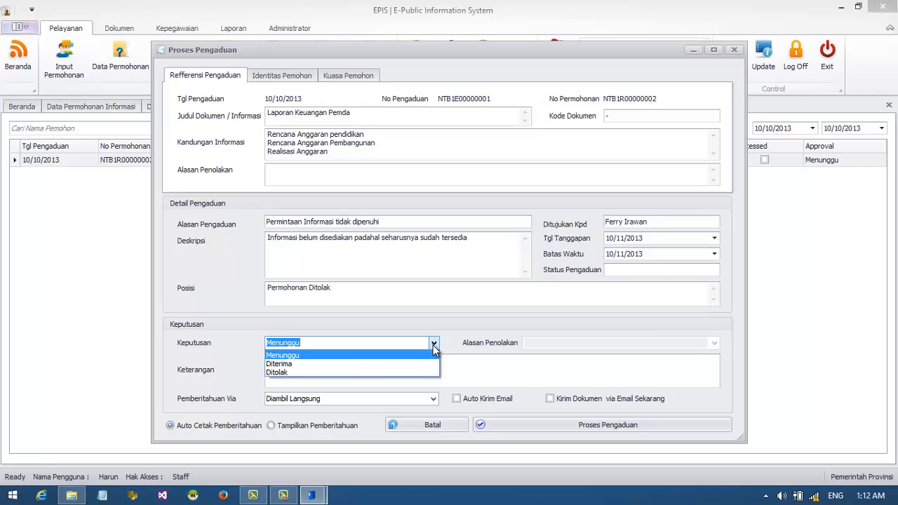
pyautogui.click(366, 364)
pyautogui.press('Tab')
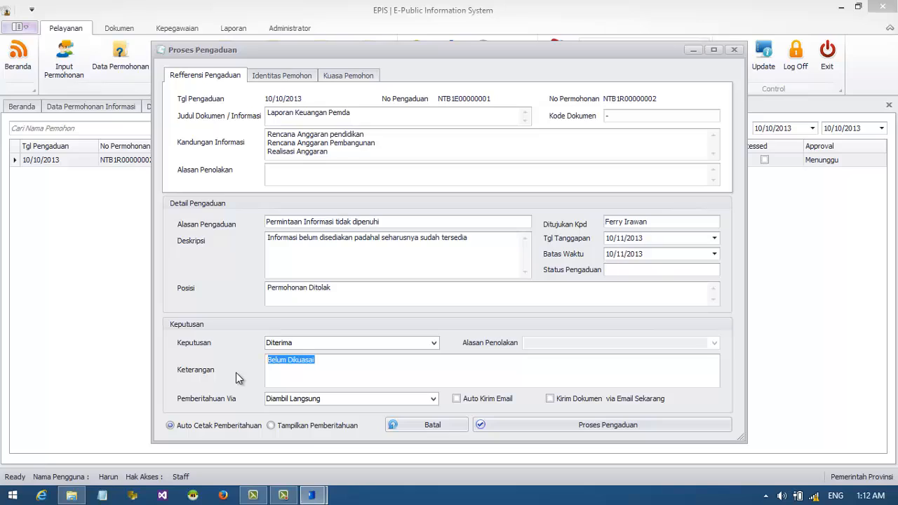
pyautogui.write('Dikabu')
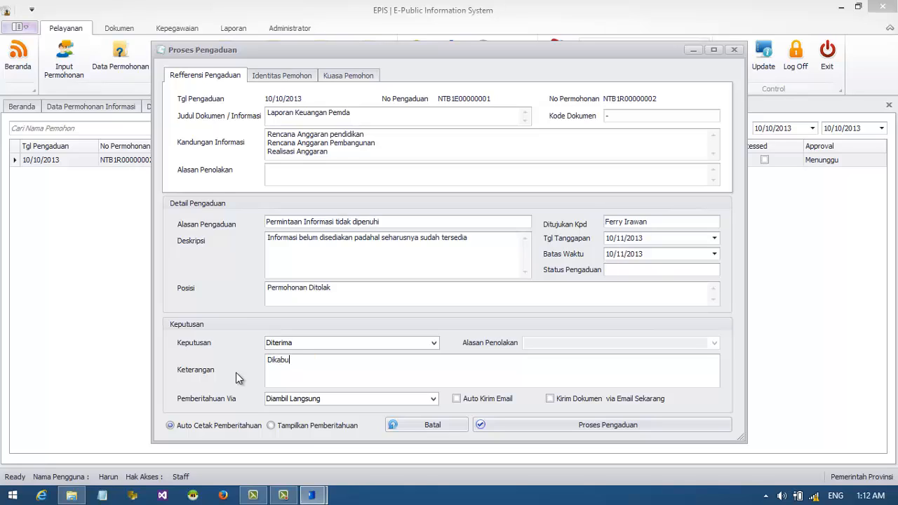
pyautogui.write('lkan, Dokumen diberikan')
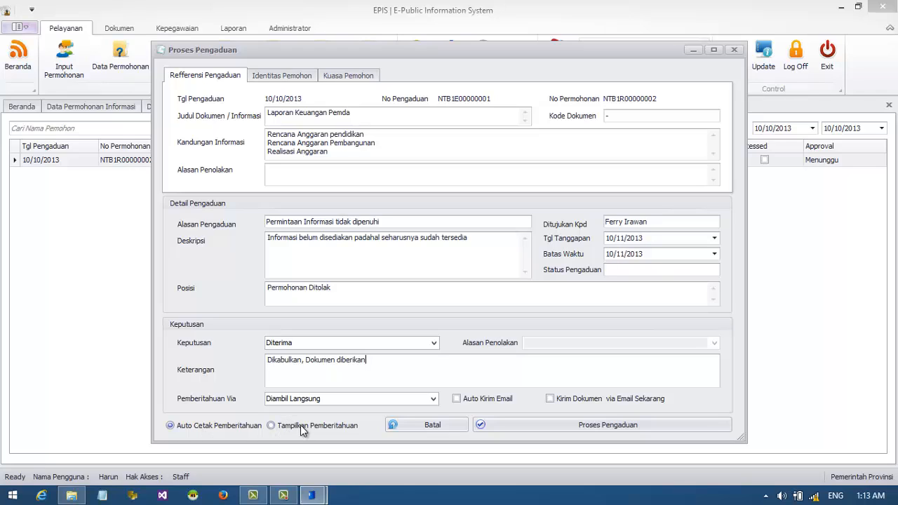
# Process the complaint and refresh the Pengaduan Keberatan list to check the complaint's Status.
pyautogui.click(582, 427)
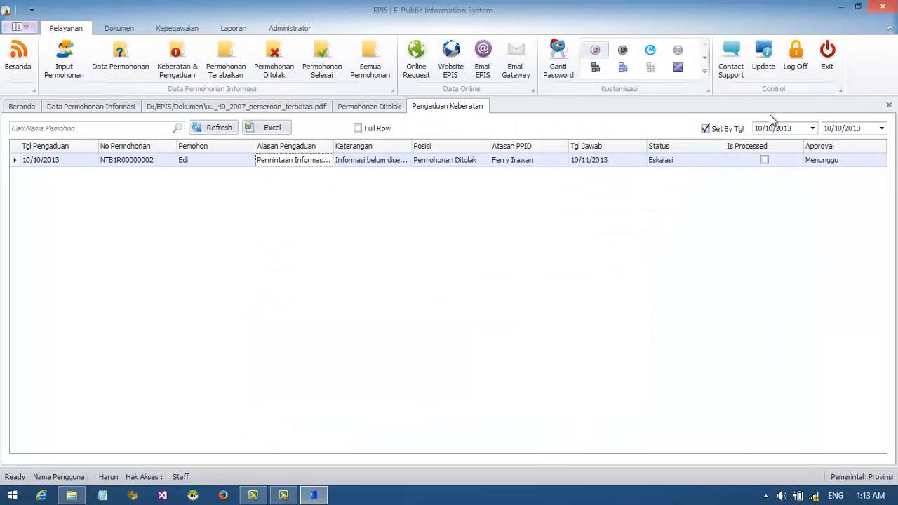
pyautogui.click(218, 130)
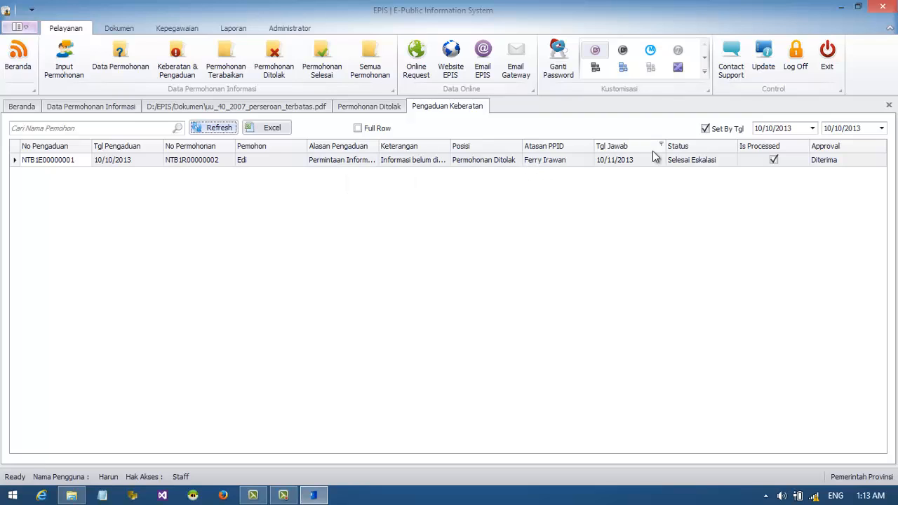
pyautogui.click(692, 160)
pyautogui.moveTo(692, 160); pyautogui.dragTo(664, 166)
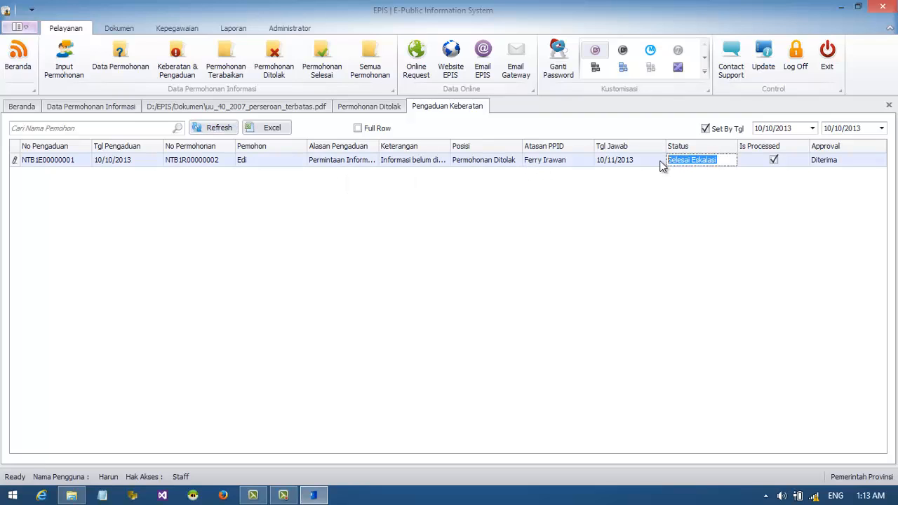
pyautogui.moveTo(719, 160); pyautogui.dragTo(667, 160)
pyautogui.click(729, 161)
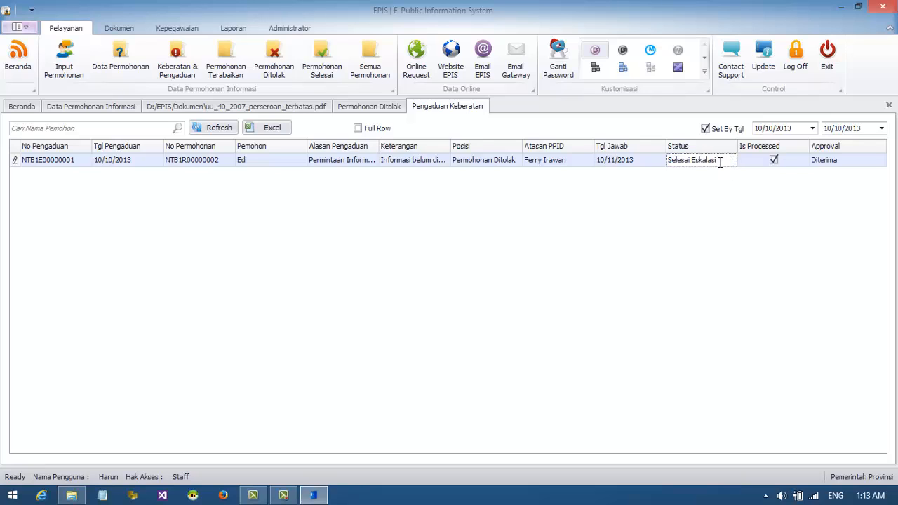
pyautogui.moveTo(718, 160); pyautogui.dragTo(668, 160)
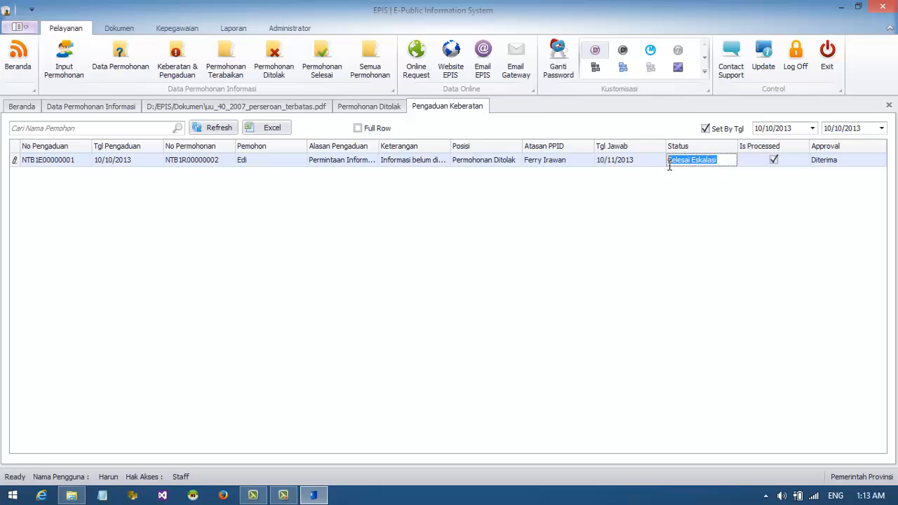
# View the complaint's Jawaban Pengaduan letter in the report preview and close it.
pyautogui.rightClick(214, 160)
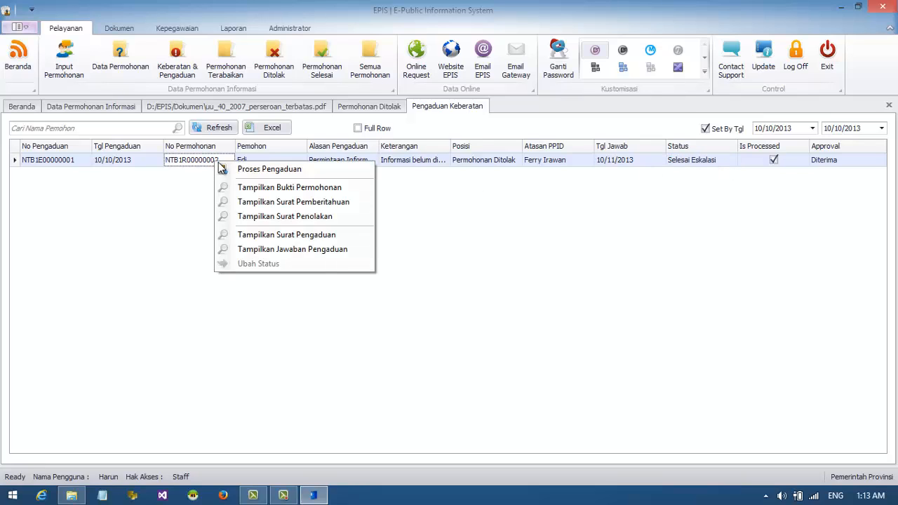
pyautogui.click(280, 250)
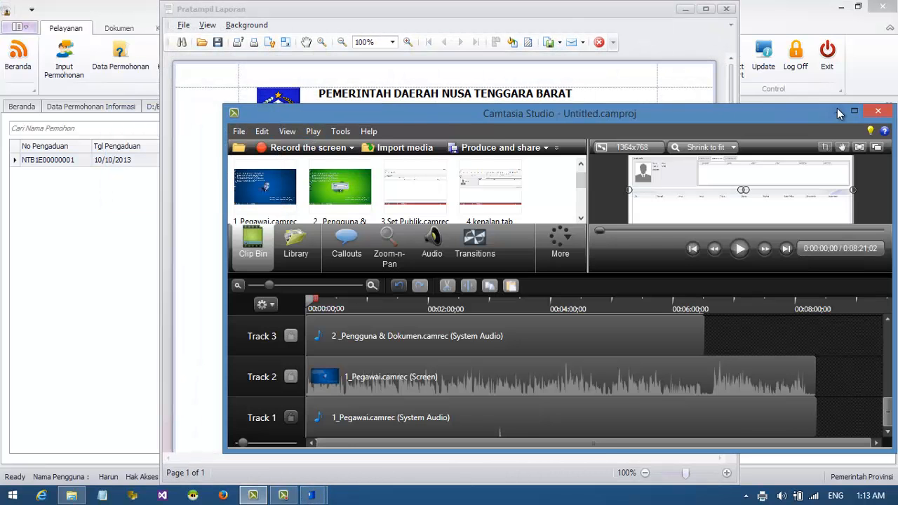
pyautogui.click(839, 111)
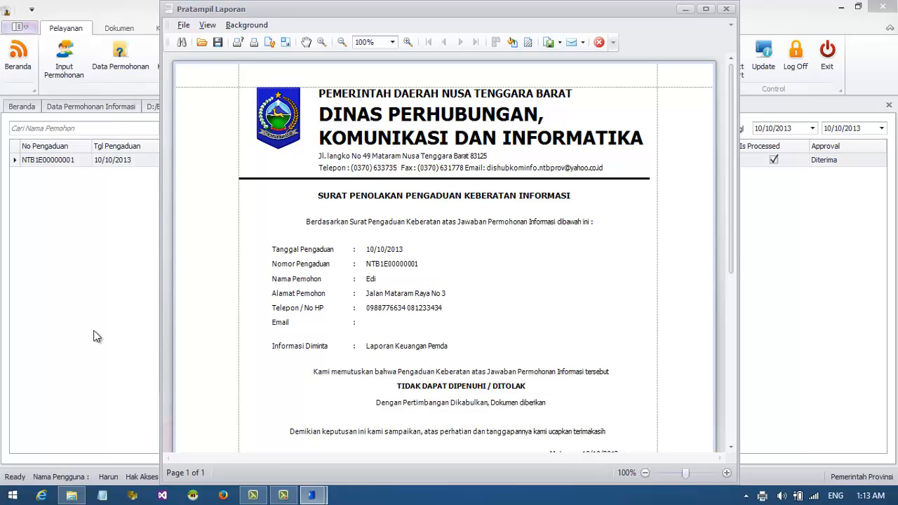
pyautogui.click(726, 8)
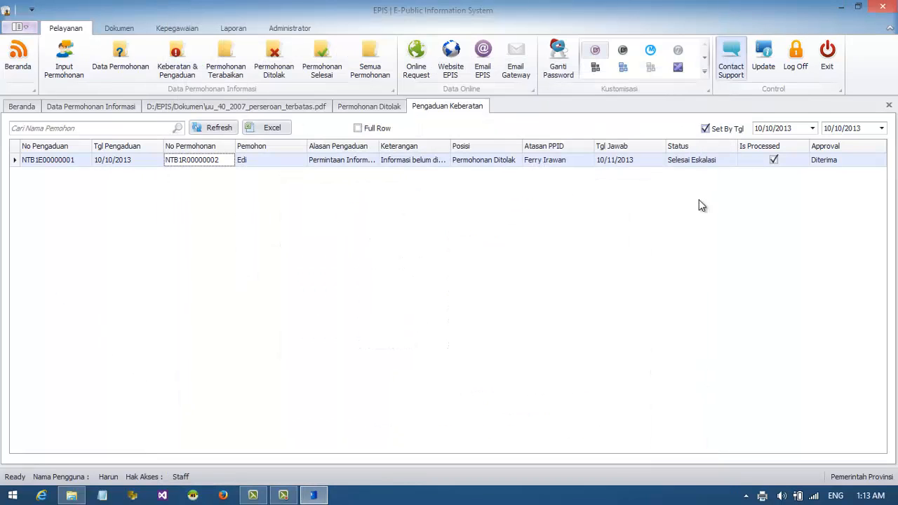